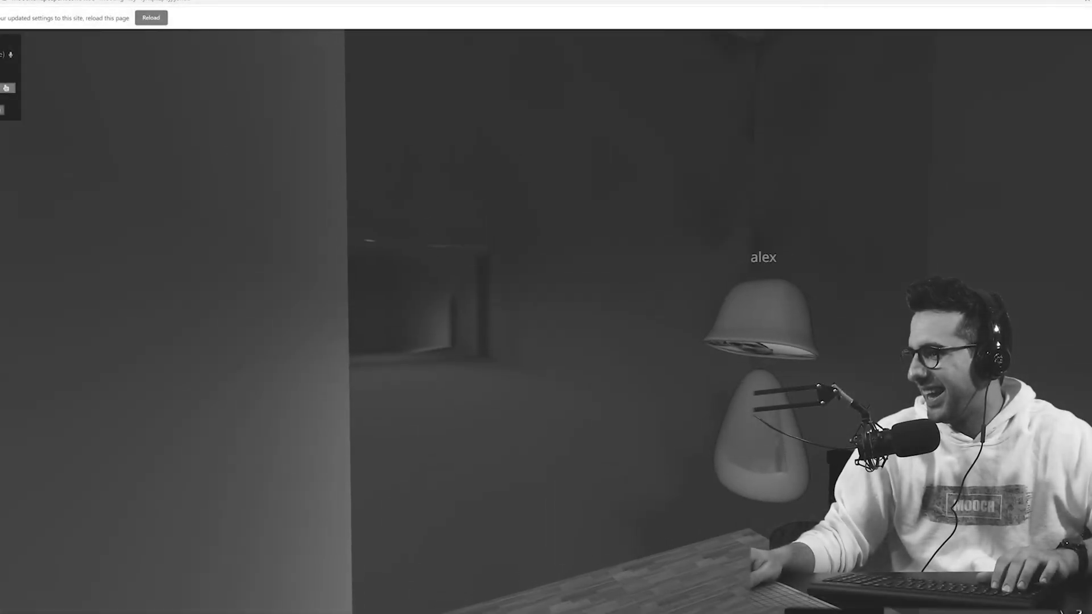
Walk through the 3D meeting rooms and look around the living room with the other participant
key(w)
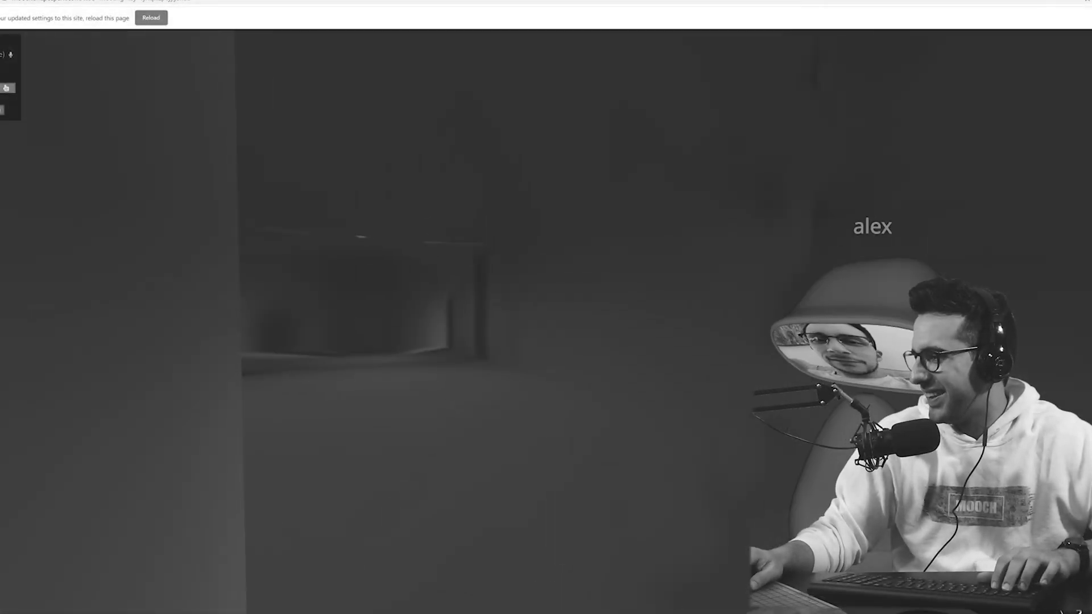
drag(1035, 464, 787, 465)
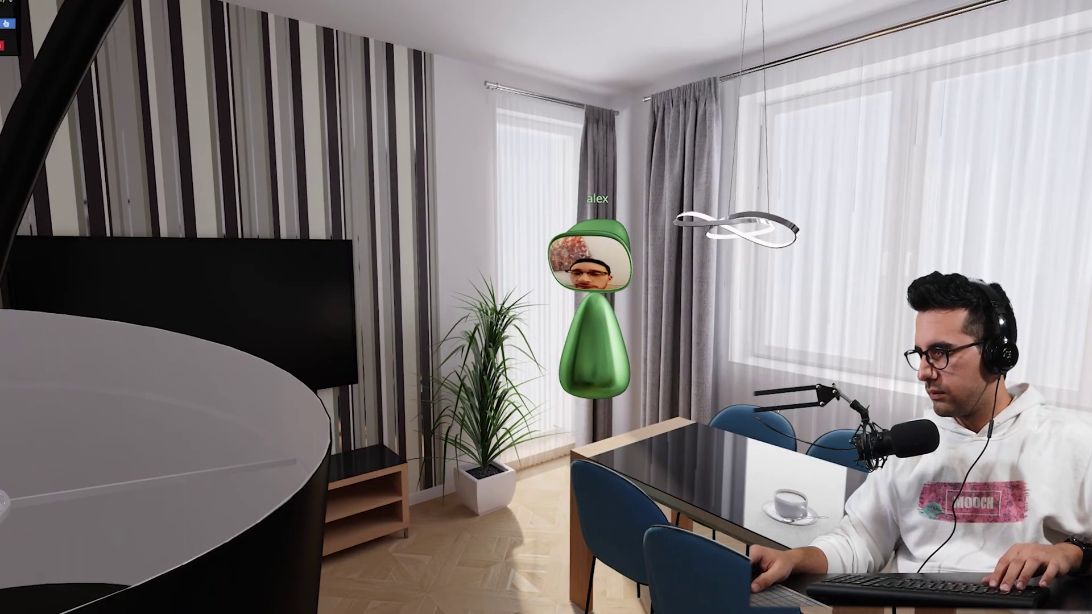
key(w)
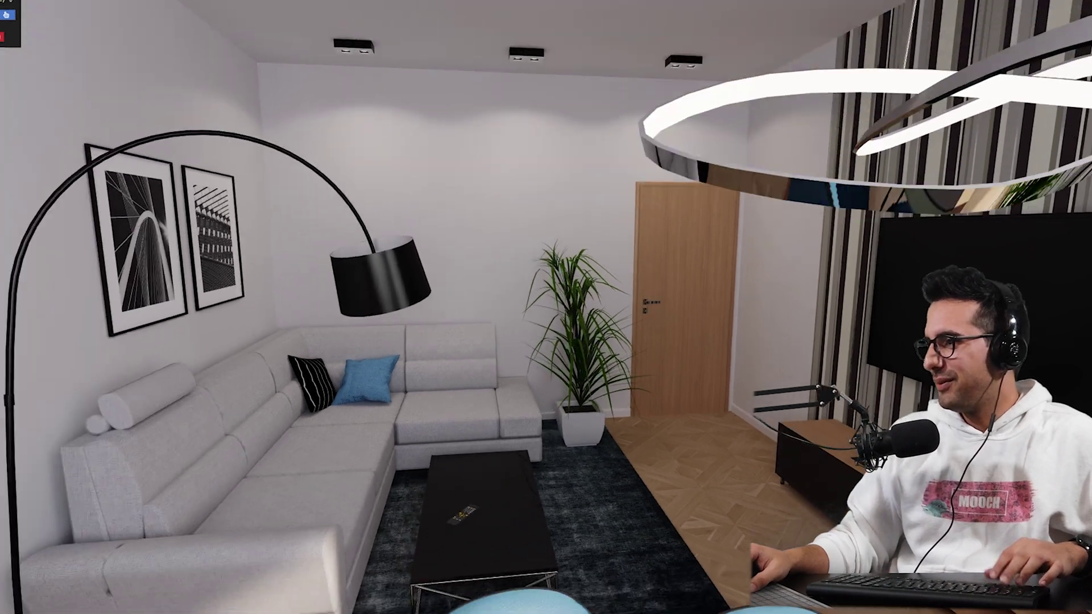
key(a)
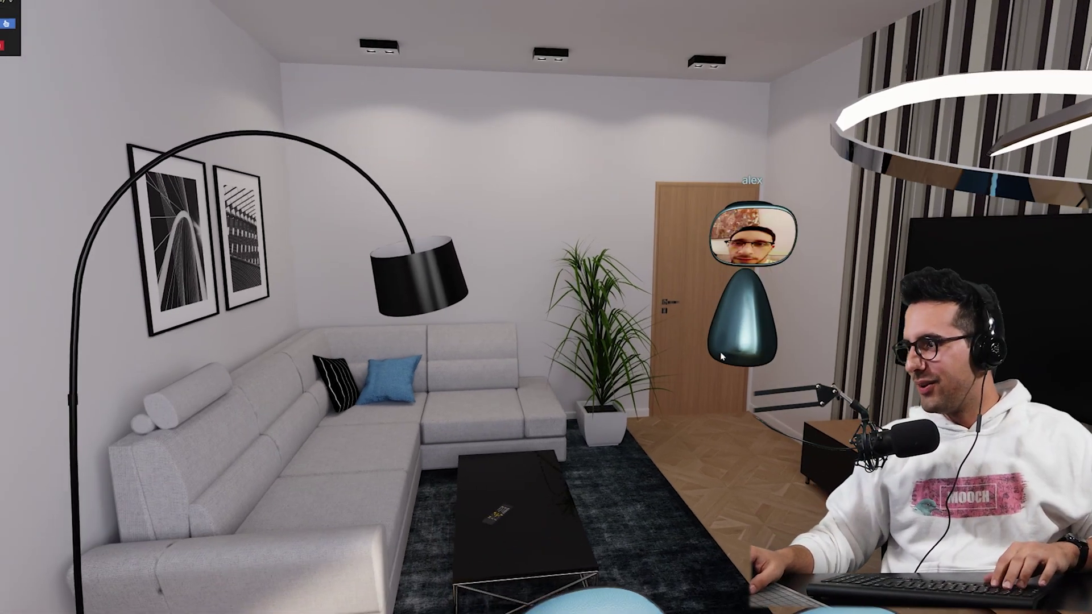
drag(151, 578, 800, 336)
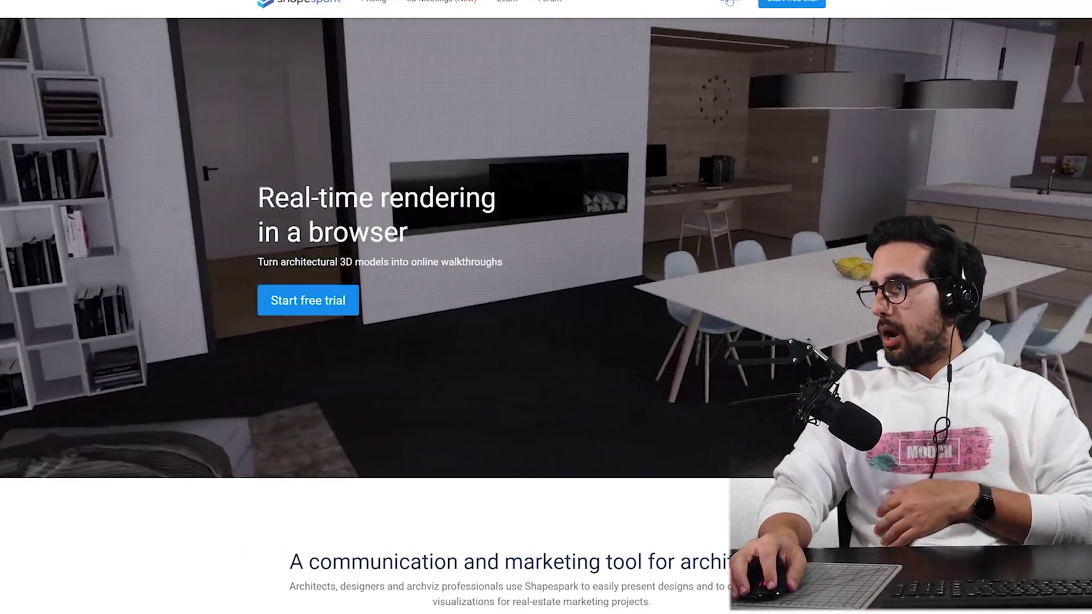
Sign in to the Shapespark cloud account and open its download page
click(729, 1)
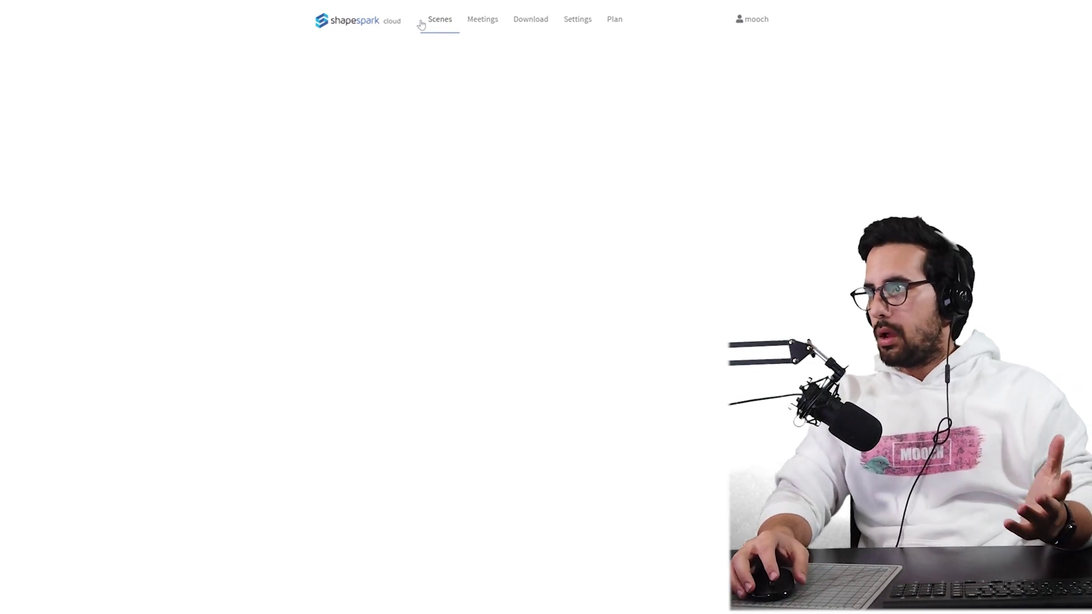
click(532, 20)
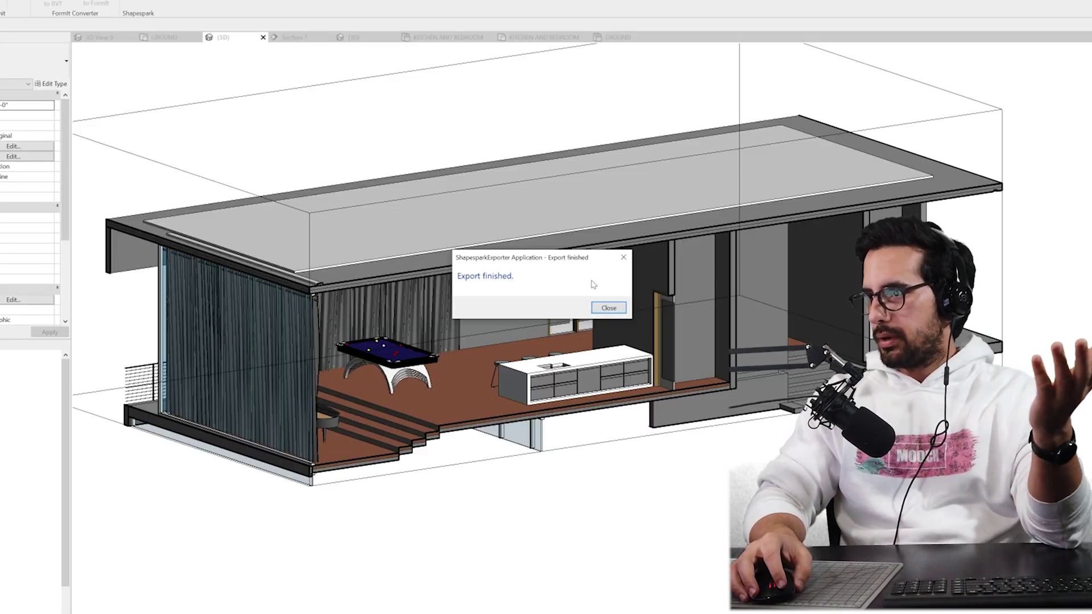
Dismiss the finished Revit export notice, switch to Shapespark and open the revit_file scene for editing
click(620, 308)
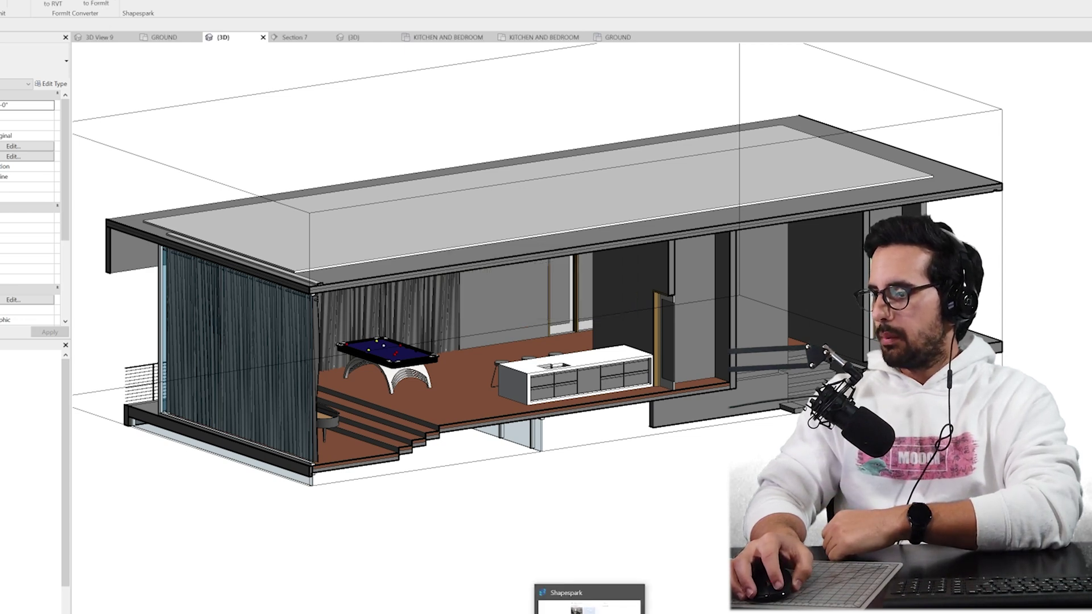
click(590, 613)
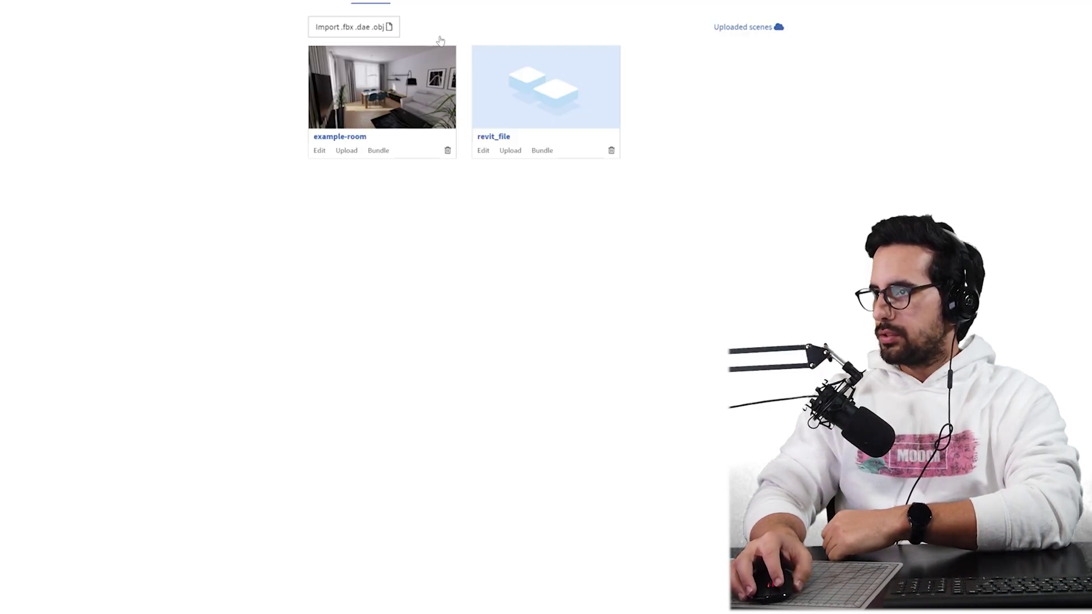
click(483, 152)
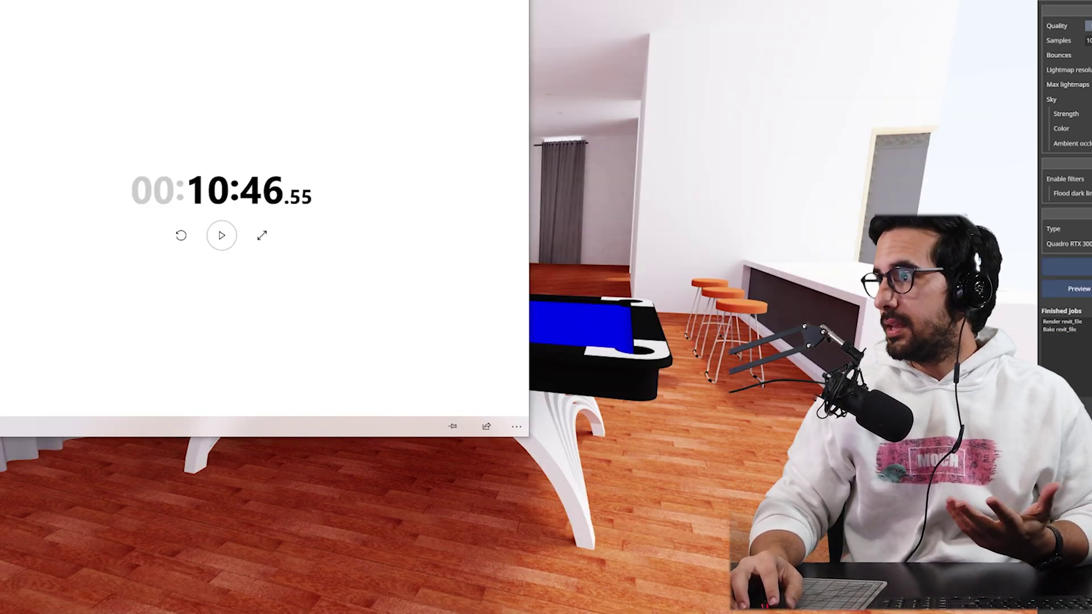
Dismiss the stopwatch and look around the baked revit_file interior, including the kitchen island and curtains
click(512, 1)
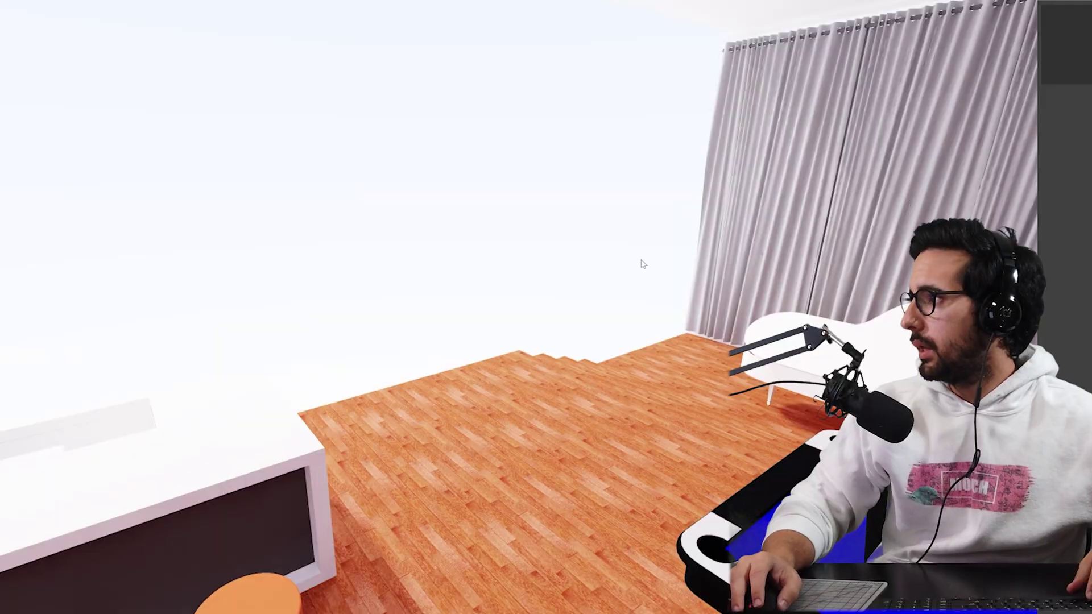
drag(643, 263, 309, 317)
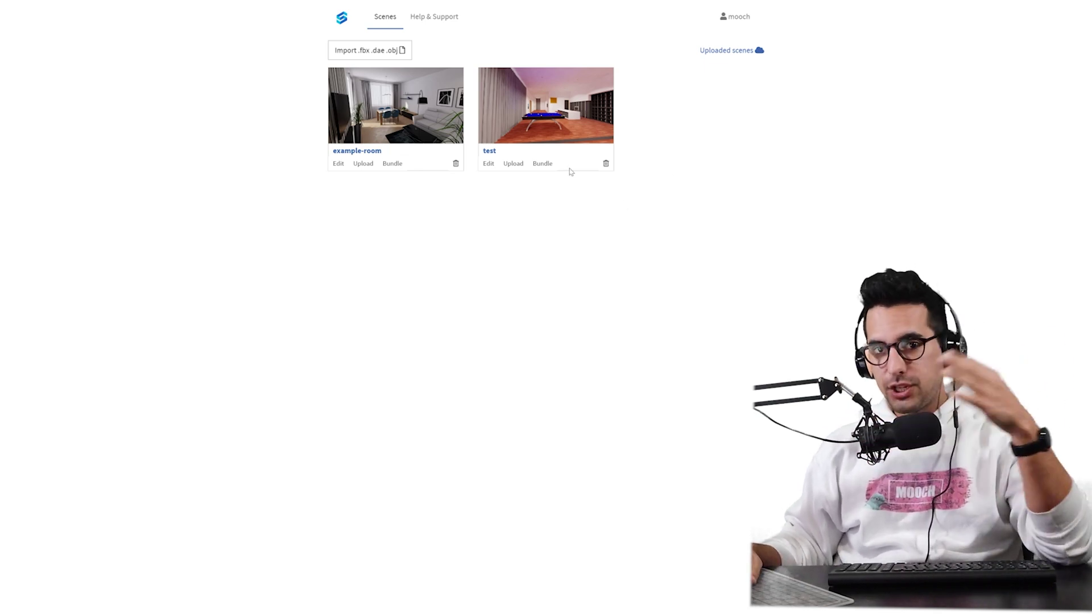
Upload the test scene to the cloud and create a video meeting for it with unlimited participant minutes
click(513, 163)
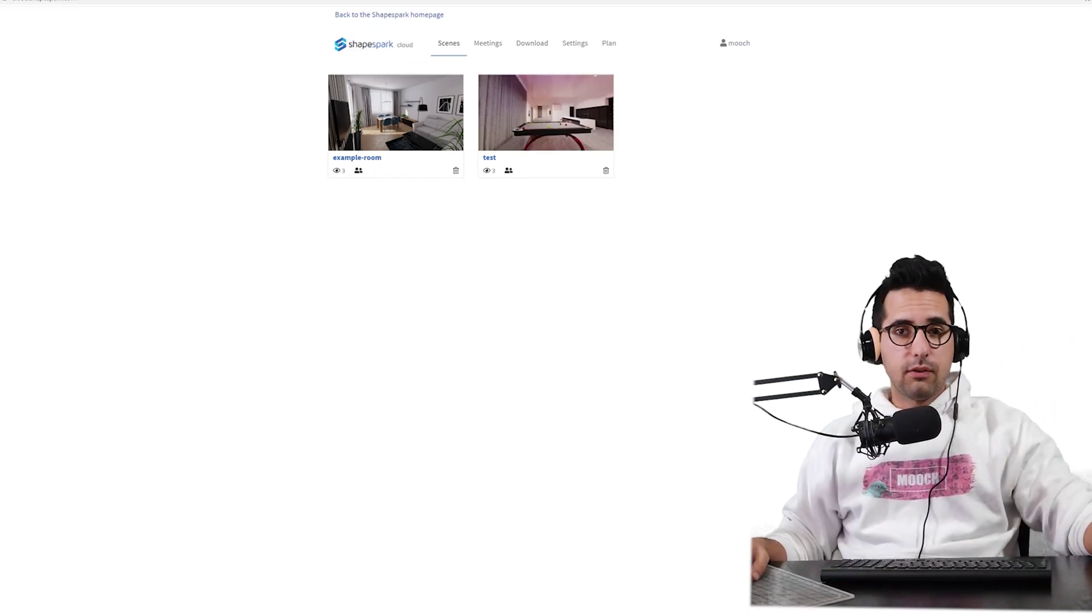
click(510, 172)
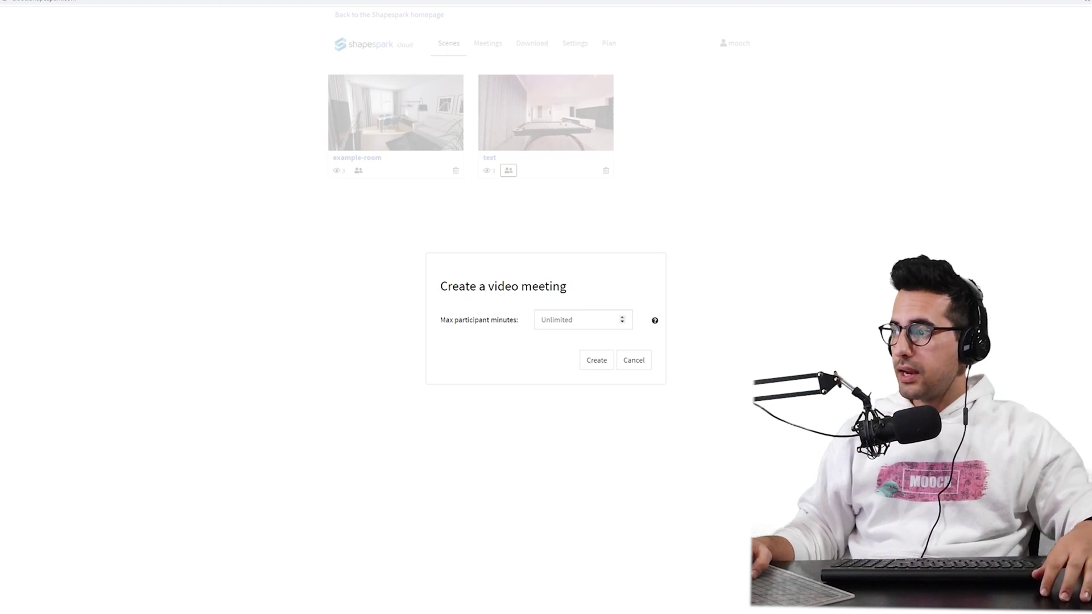
click(597, 361)
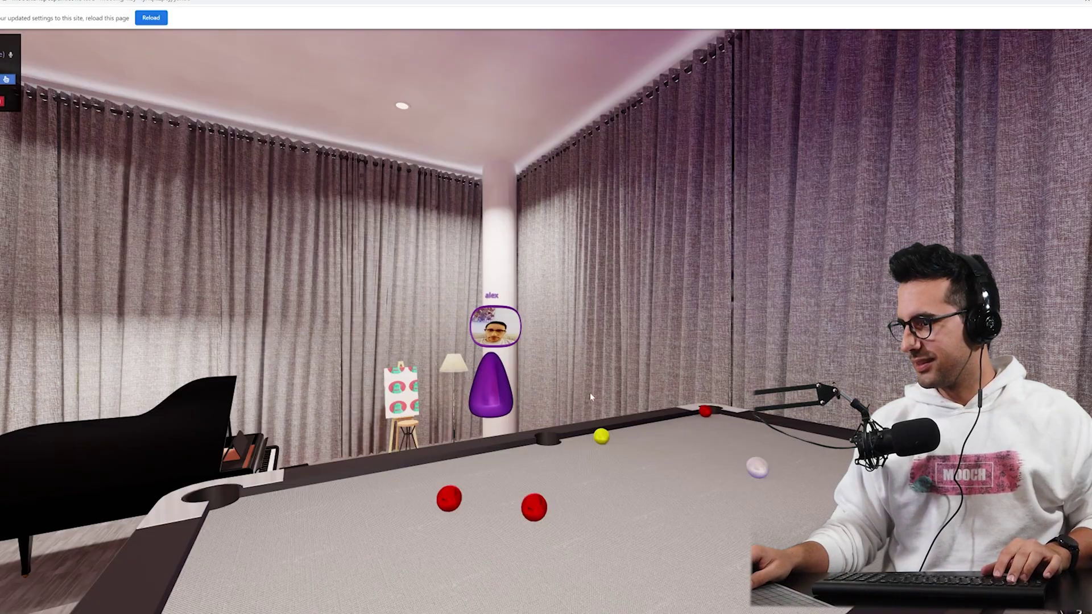
Follow the other participant's purple avatar from the pool table area into the hallway of the test scene
key(w)
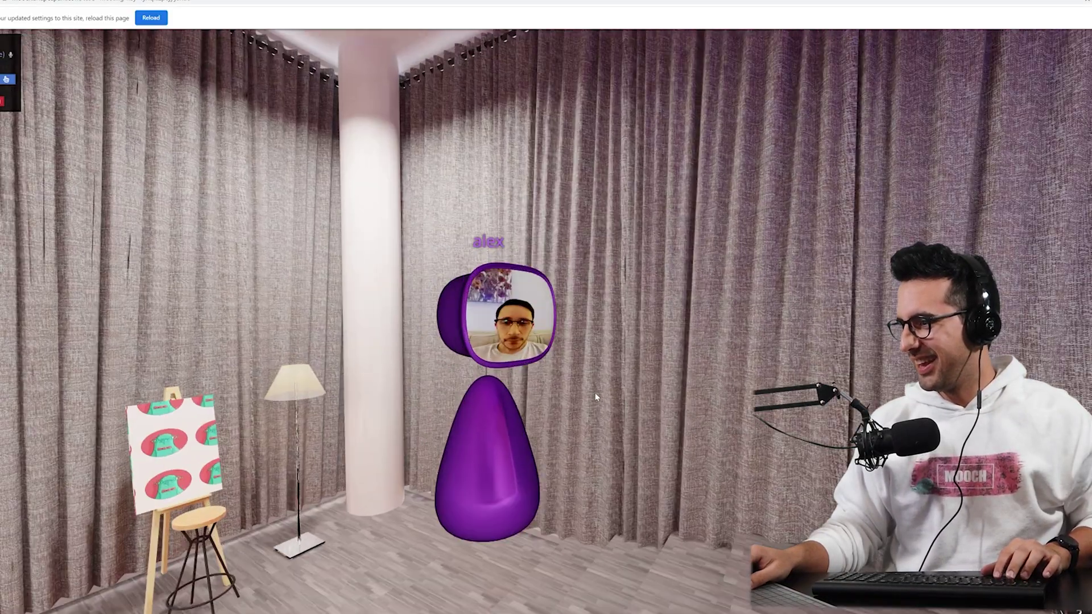
key(w)
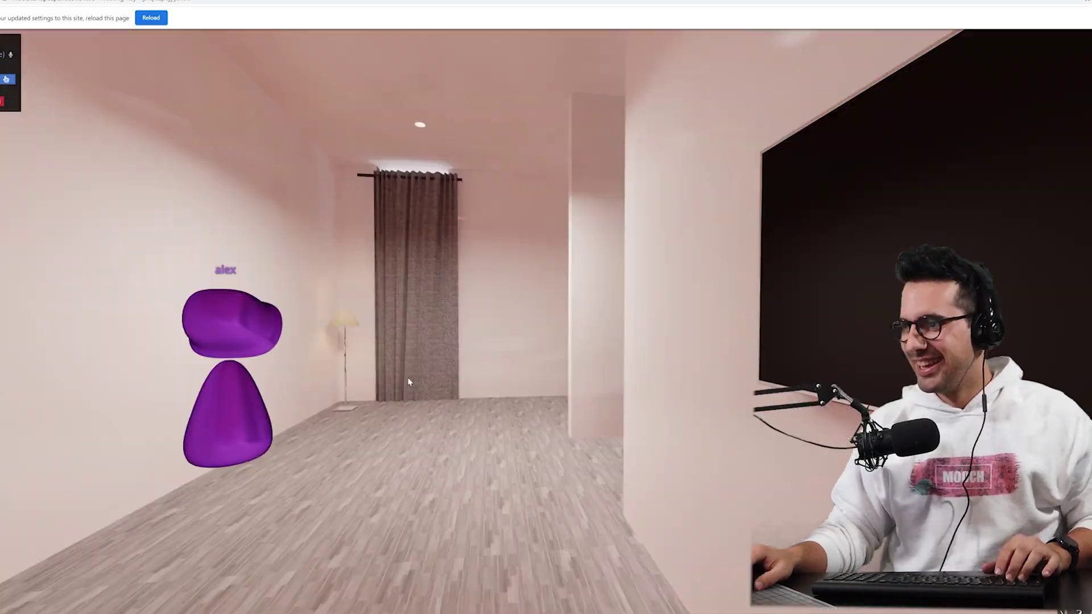
key(w)
key(a)
key(s)
key(s)
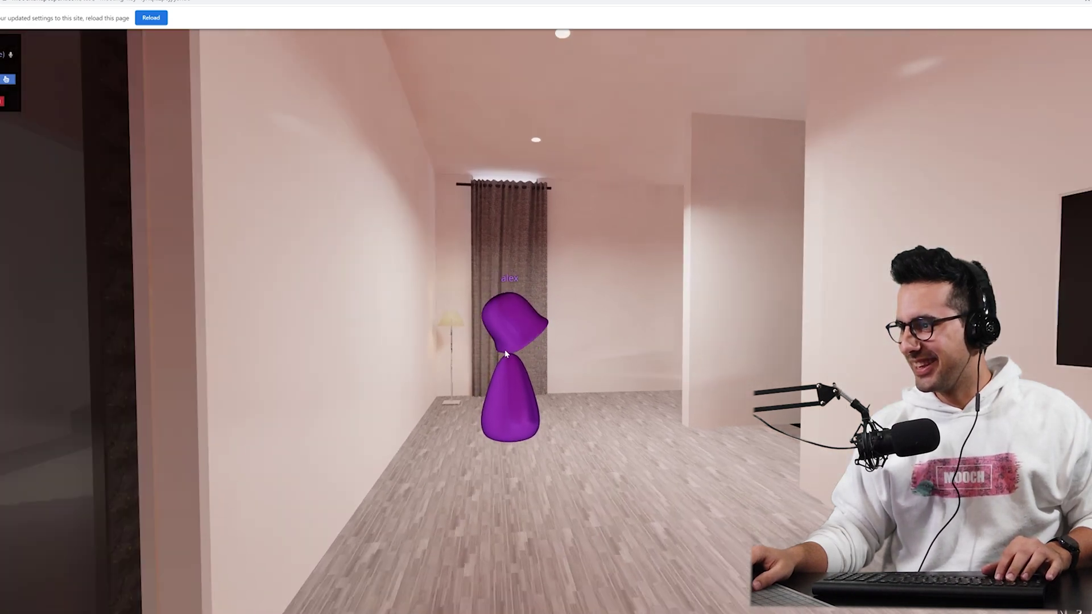
key(w)
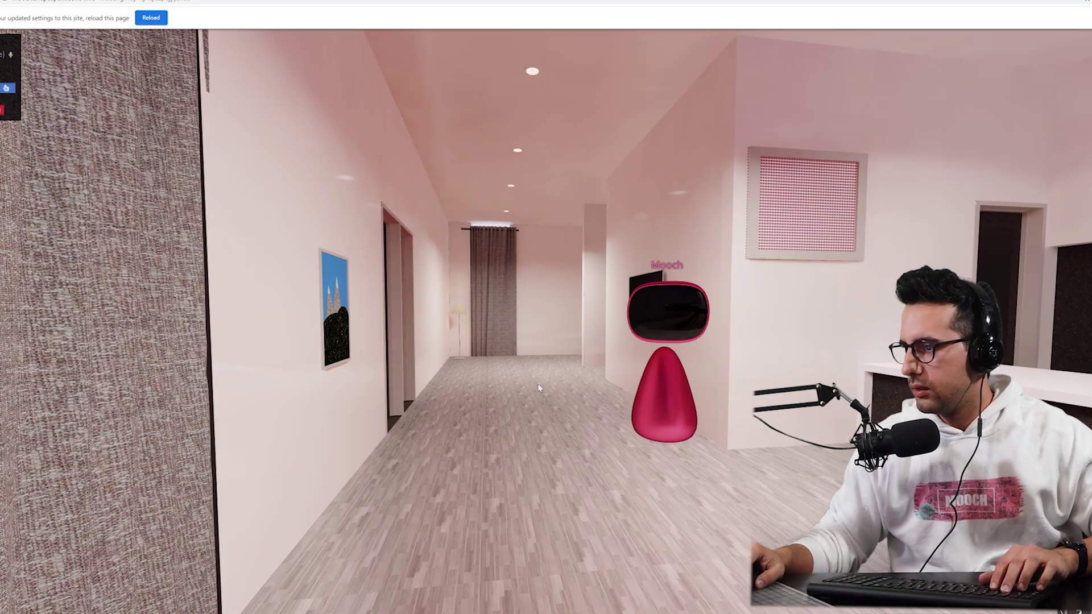
Walk along the hallway past the pink avatar to view the wall-mounted TV and step back again
key(w)
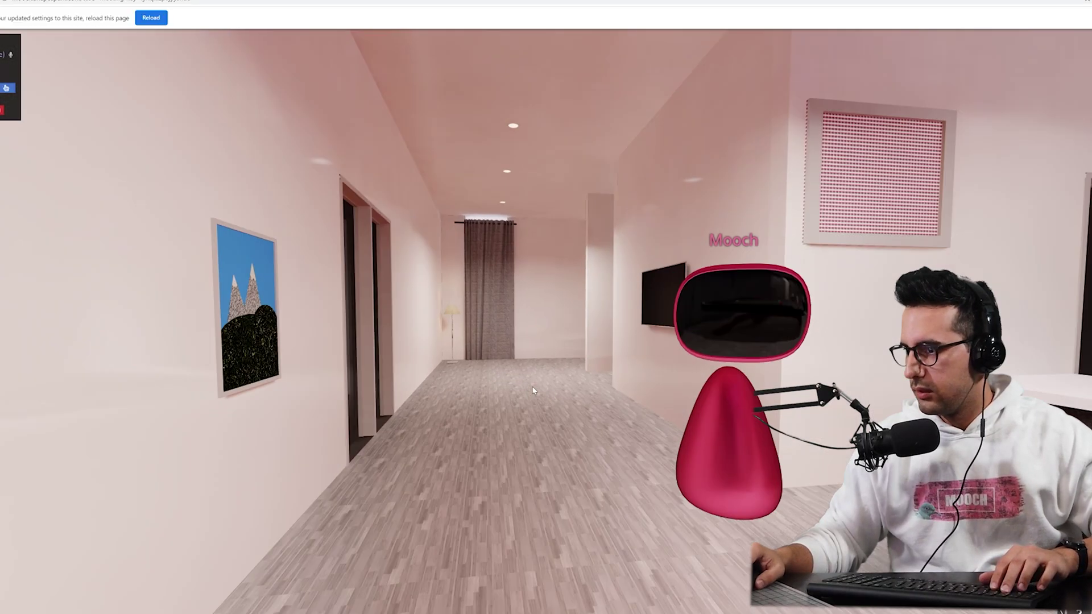
key(w)
drag(508, 394, 273, 380)
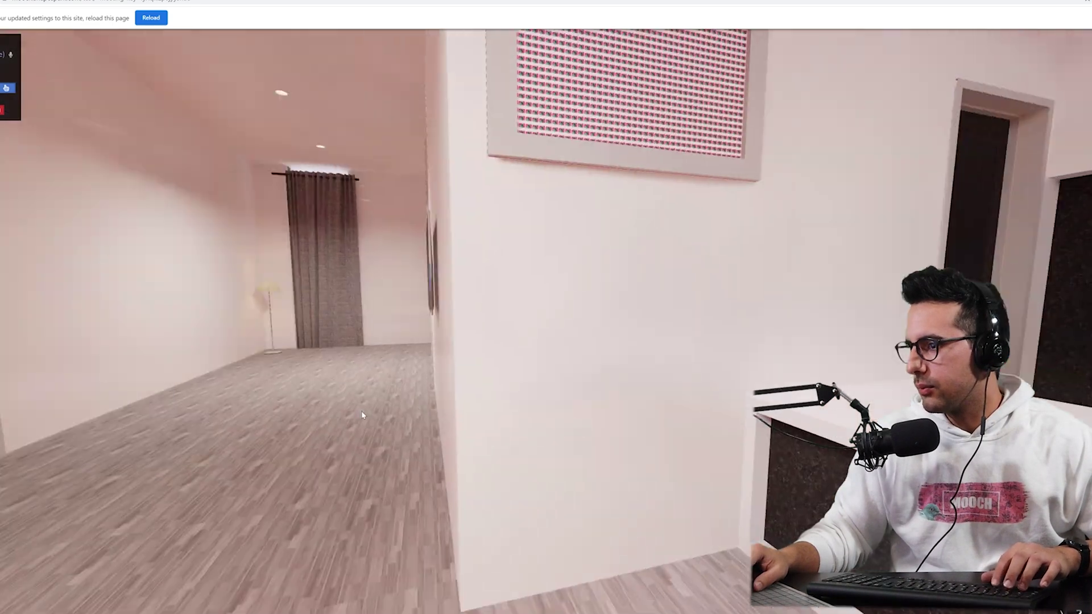
key(Up)
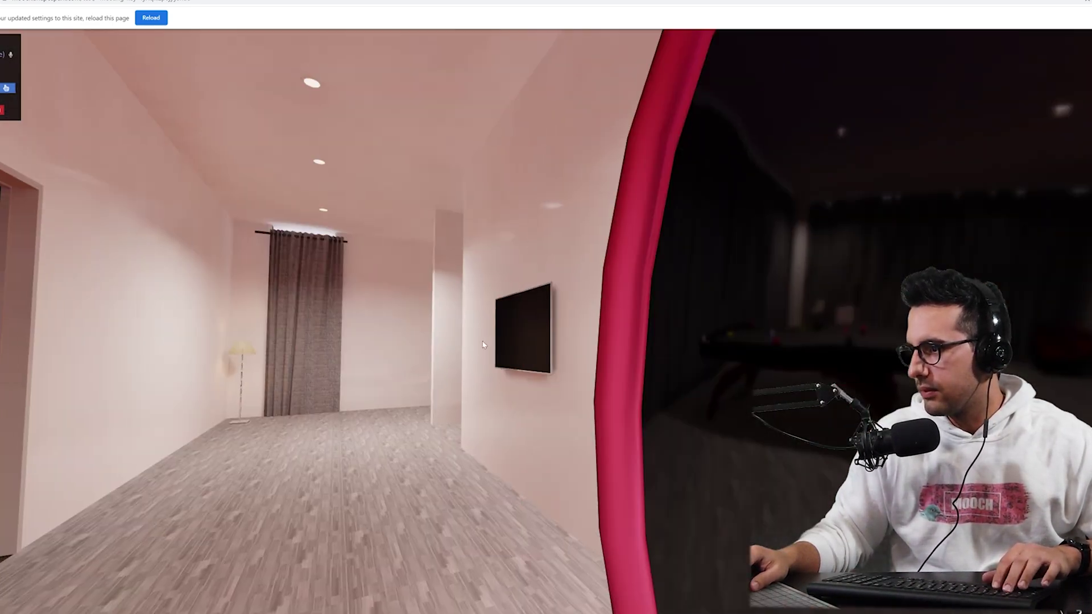
key(Up)
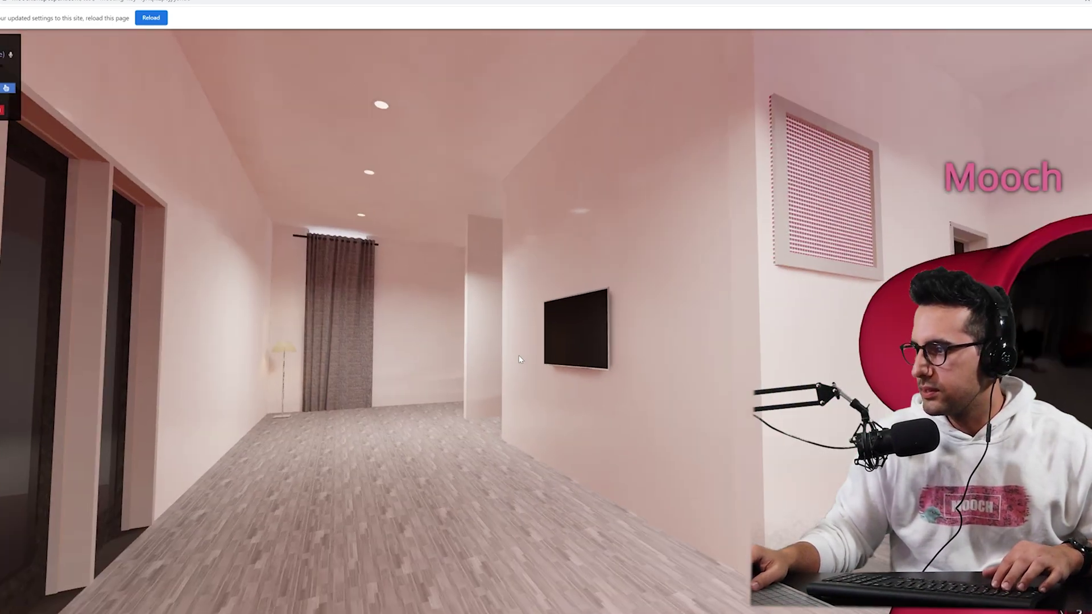
key(s)
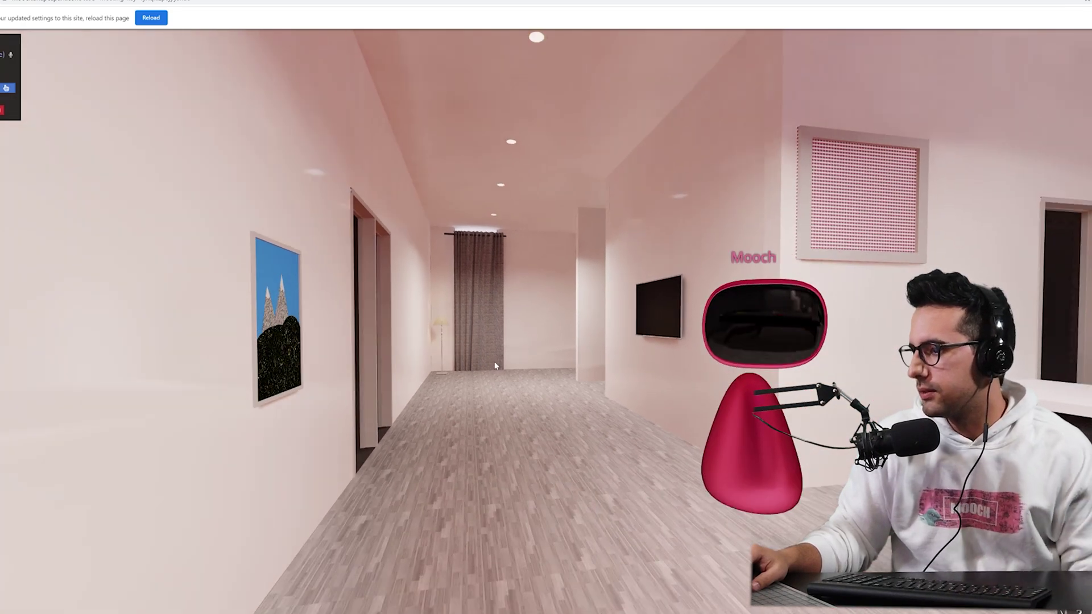
key(Up)
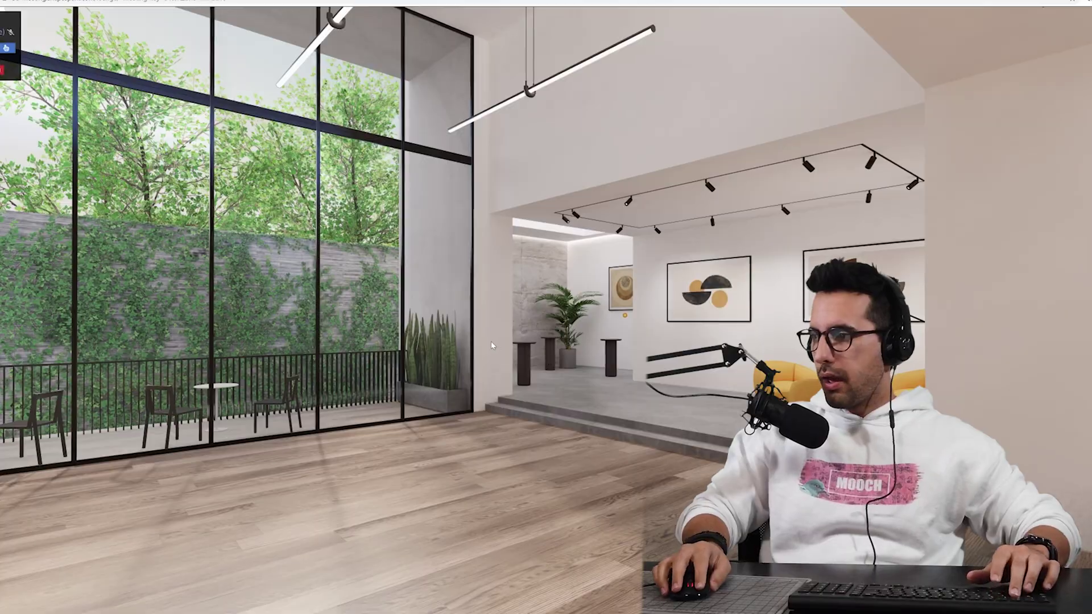
Share the entire screen on the wall-mounted TV in the gallery meeting room and view it from other positions
drag(491, 341, 434, 326)
scroll(433, 325, up, 3)
scroll(435, 327, down, 1)
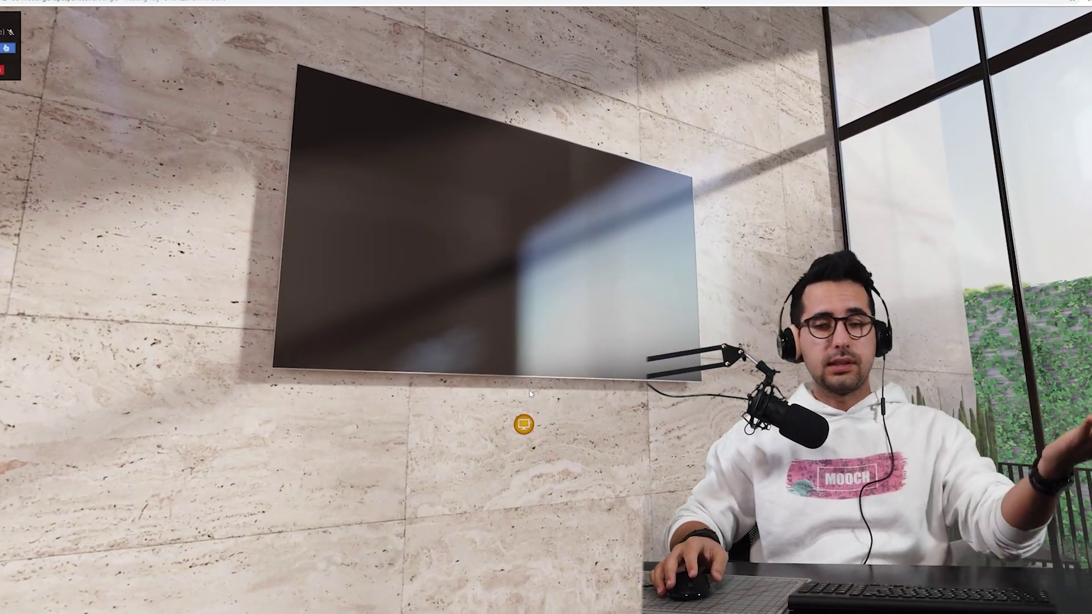
click(523, 425)
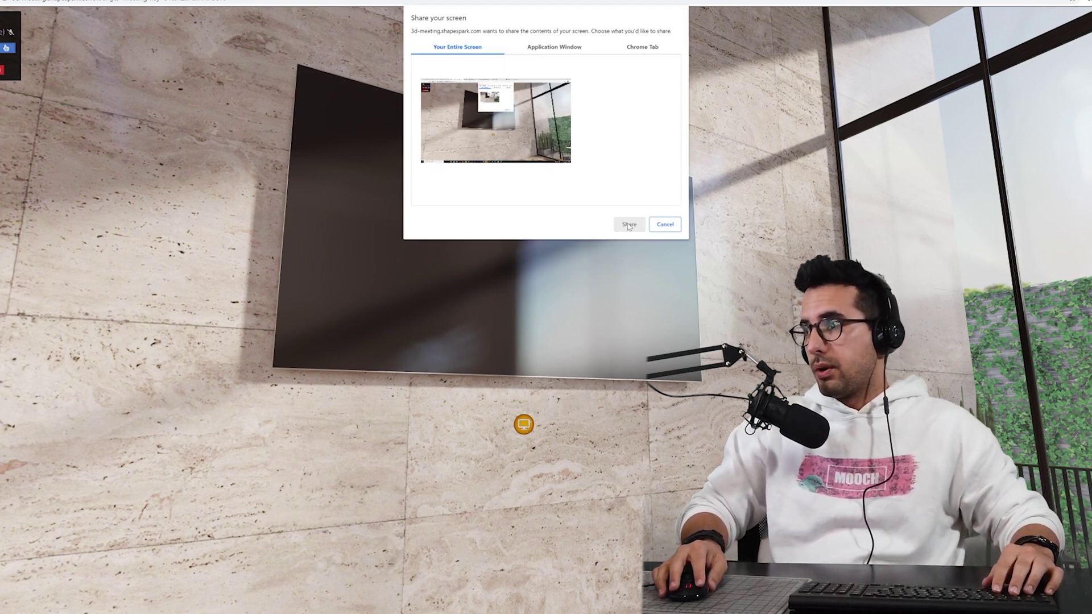
click(497, 119)
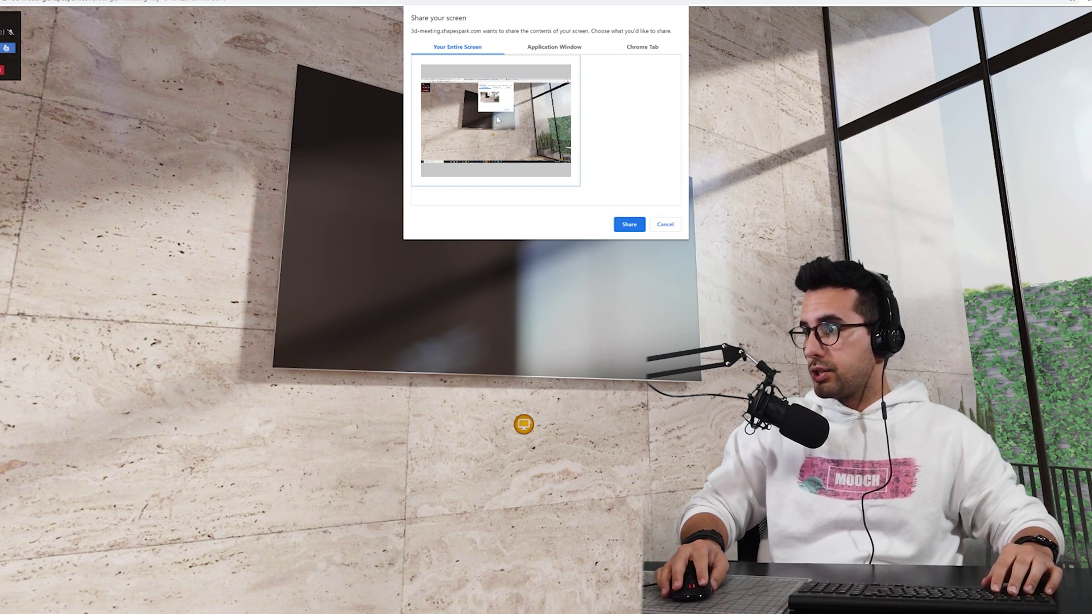
click(629, 225)
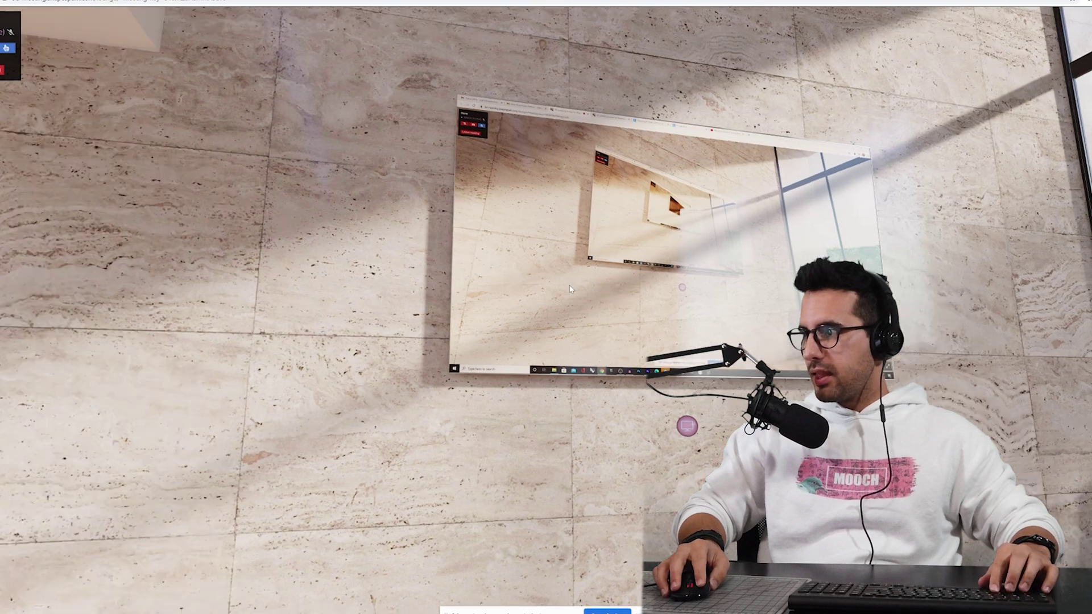
drag(571, 289, 580, 291)
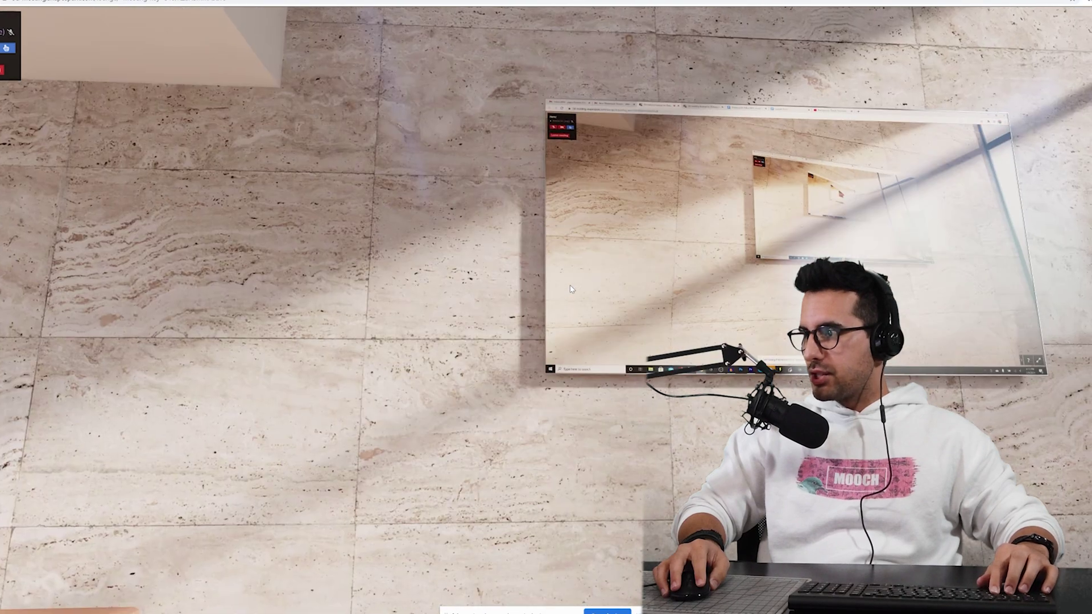
key(s)
key(d)
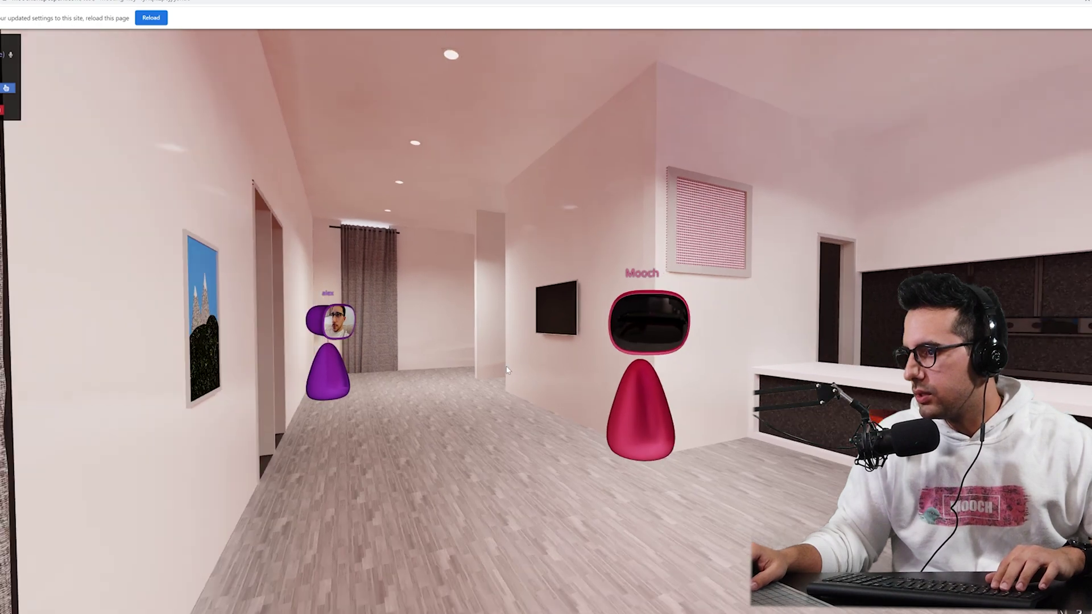
Move back from the two avatars in the test scene's hallway and turn toward the kitchen and pool table
key(a)
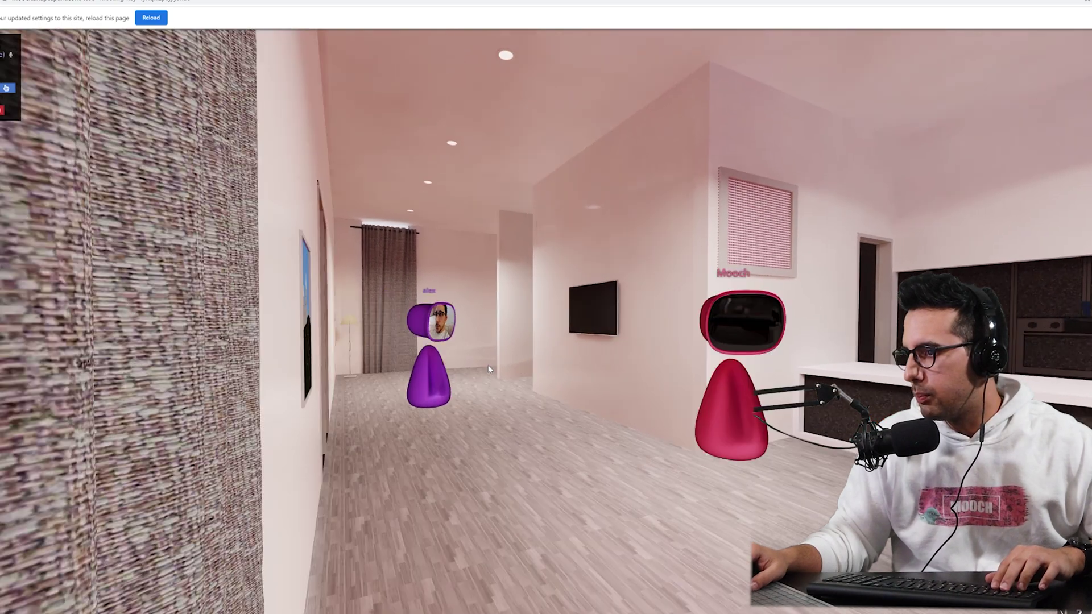
drag(505, 366, 464, 389)
key(d)
key(s)
key(d)
drag(377, 381, 339, 359)
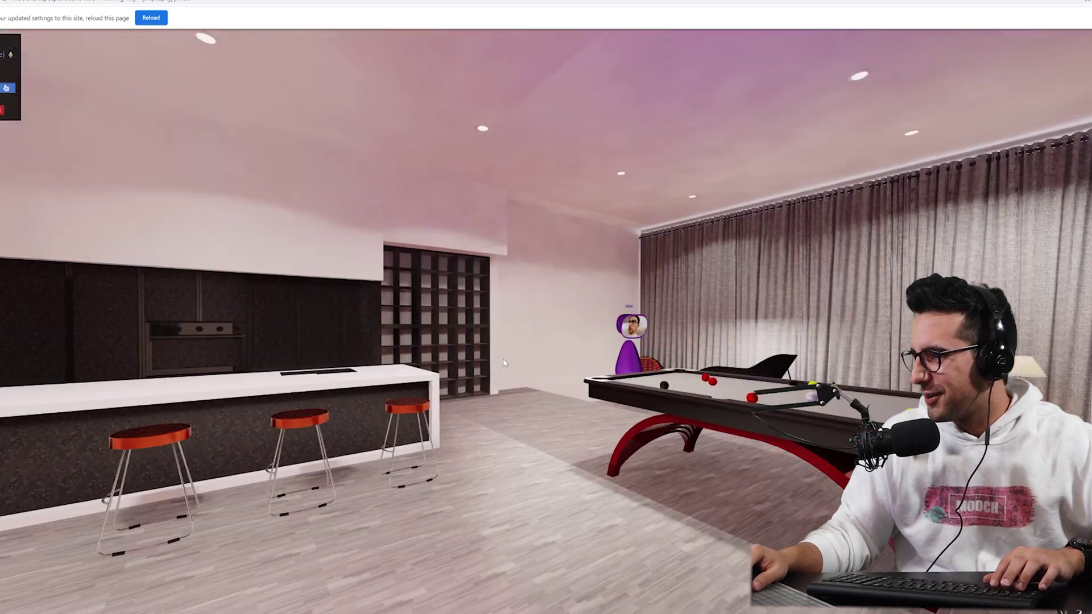
Explore the kitchen and pool table area with the purple avatar, moving around the room
key(w)
key(d)
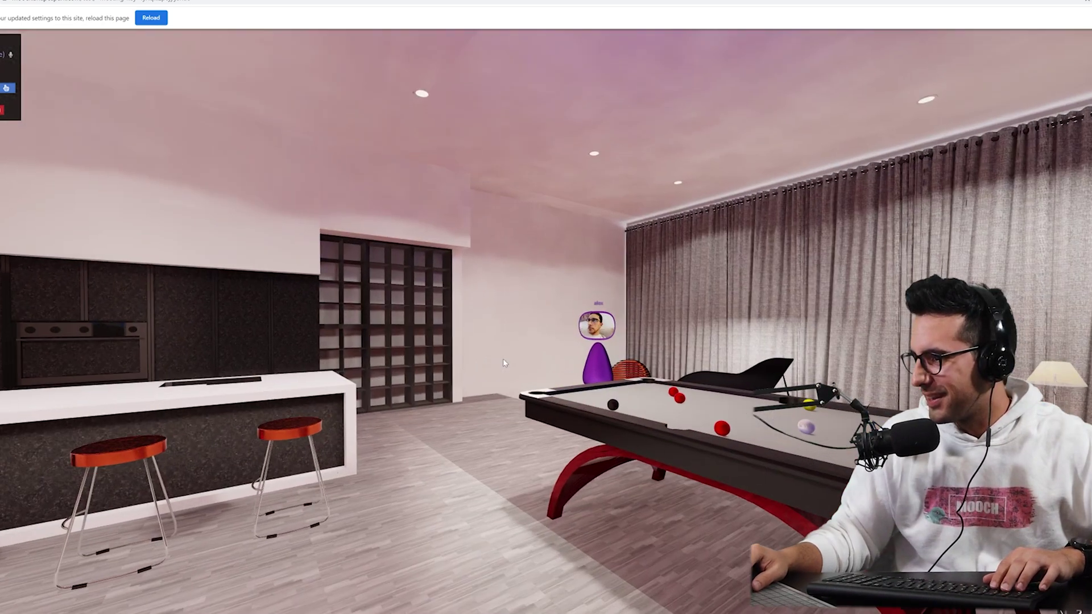
drag(581, 352, 563, 365)
key(a)
key(w)
key(d)
key(a)
key(s)
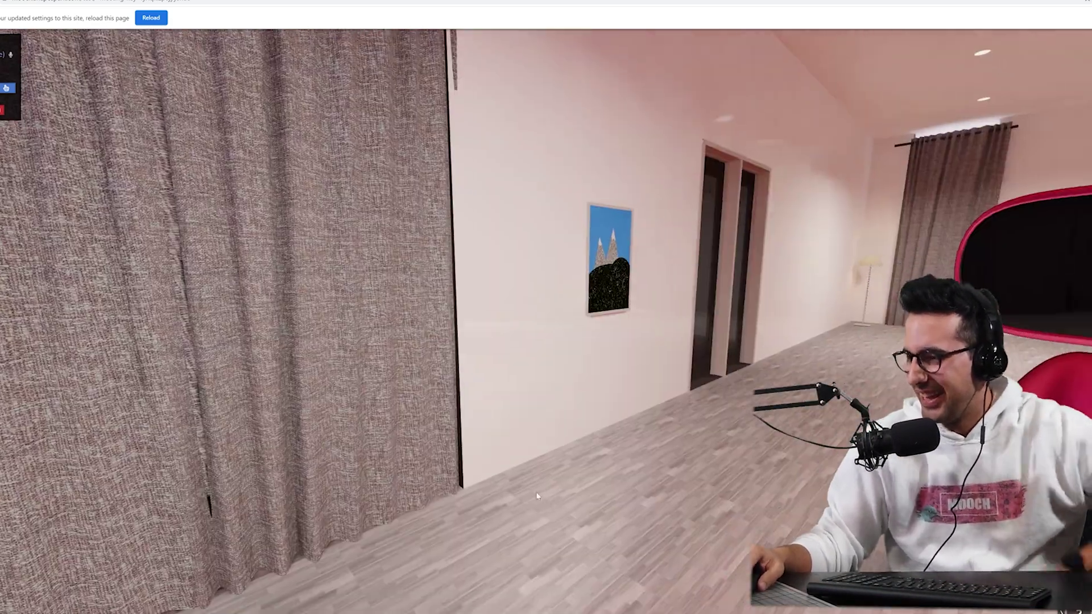
Walk past the pink avatar and along the hallway beside the dark doorways
drag(574, 518, 674, 489)
key(w)
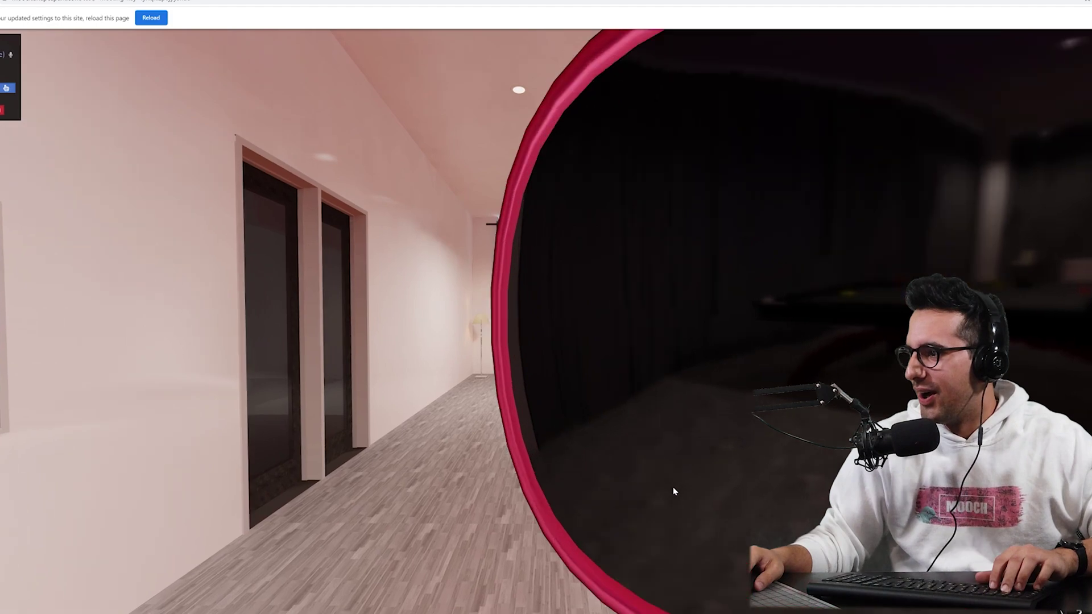
key(w)
key(a)
drag(718, 498, 819, 465)
key(w)
key(w)
key(w)
key(w)
Enter the dark bathroom and face the purple avatar beside the toilet
drag(681, 516, 921, 489)
key(w)
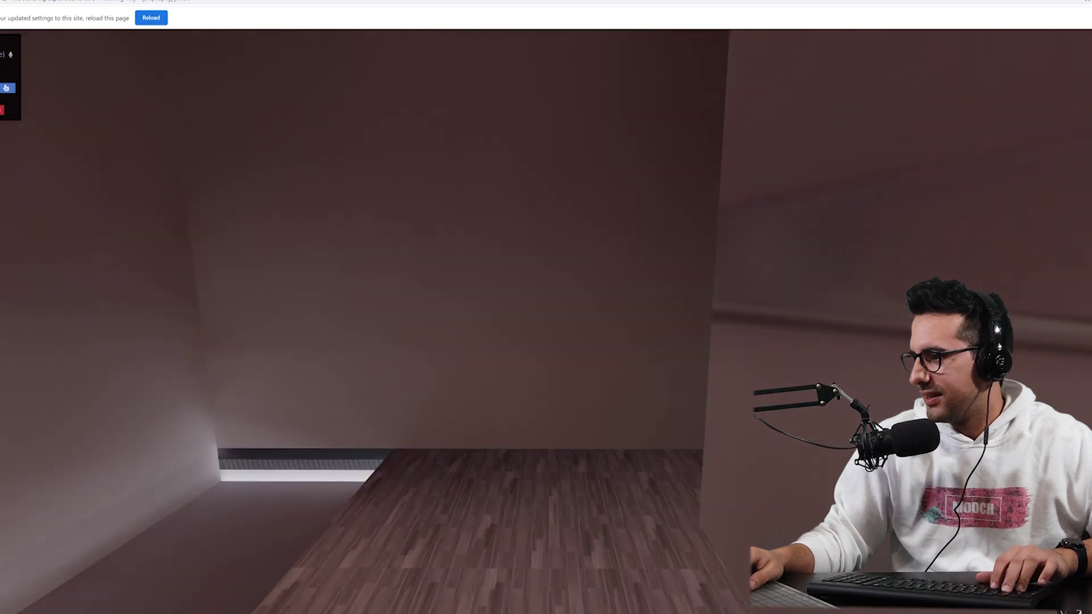
key(w)
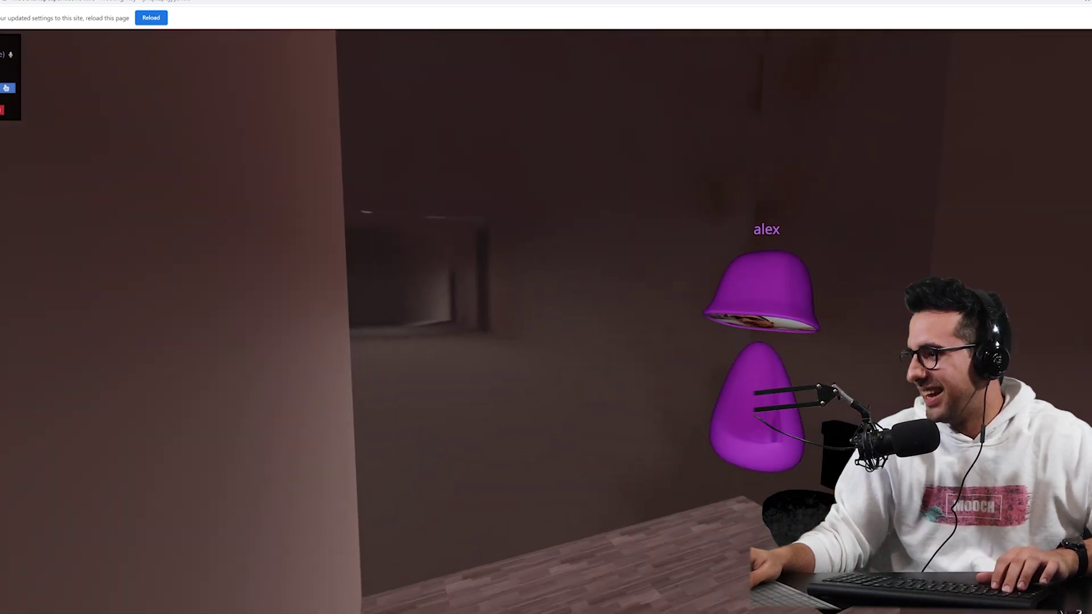
key(w)
drag(796, 467, 921, 470)
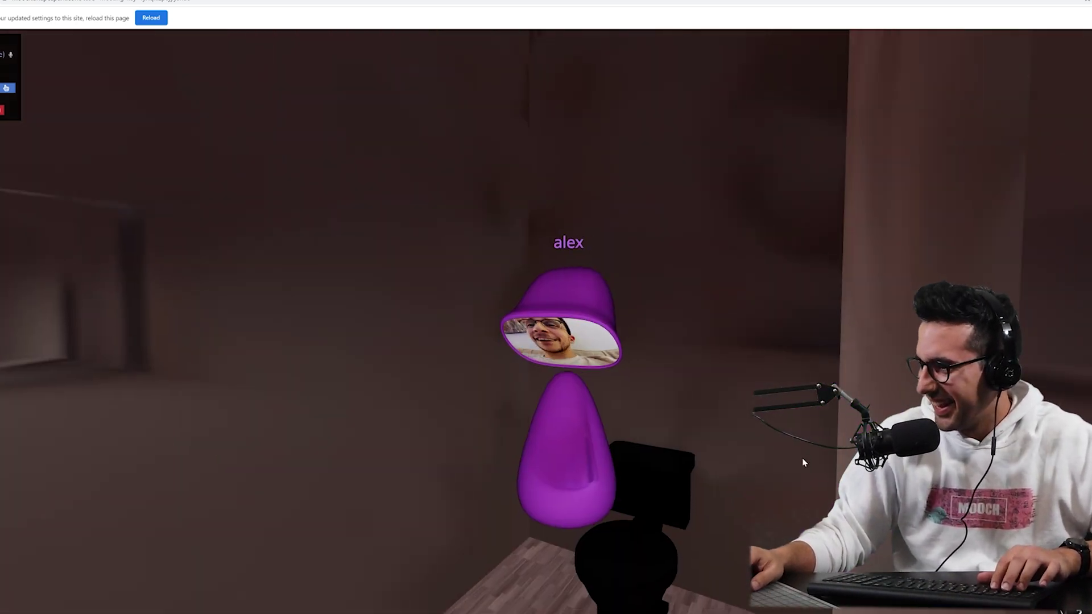
Move from the pool table toward the pink avatar in the hallway, bringing the kitchen counter and stools into view
key(Left)
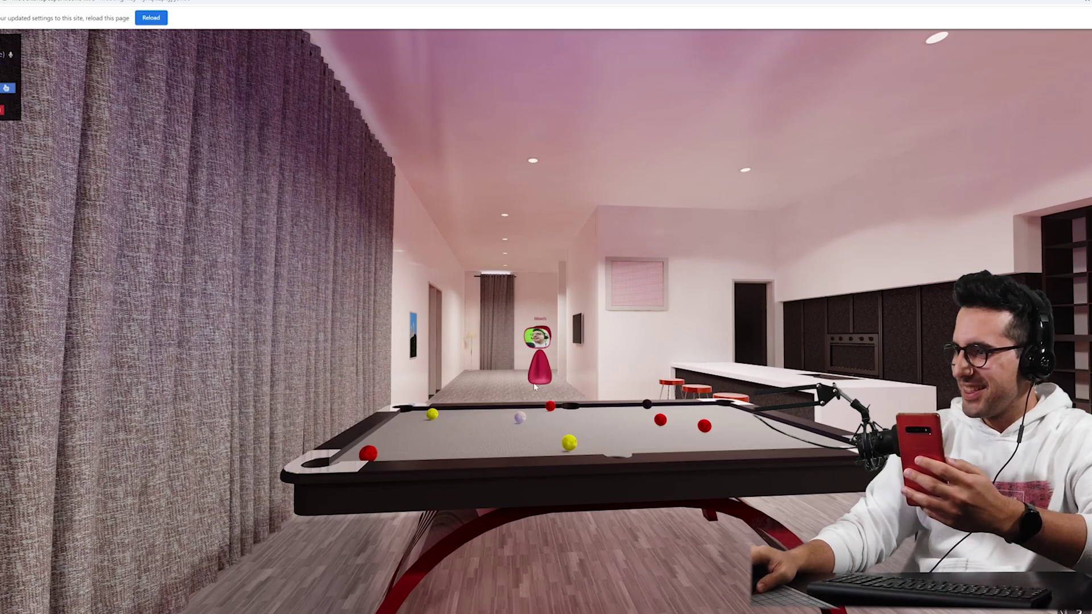
key(Up)
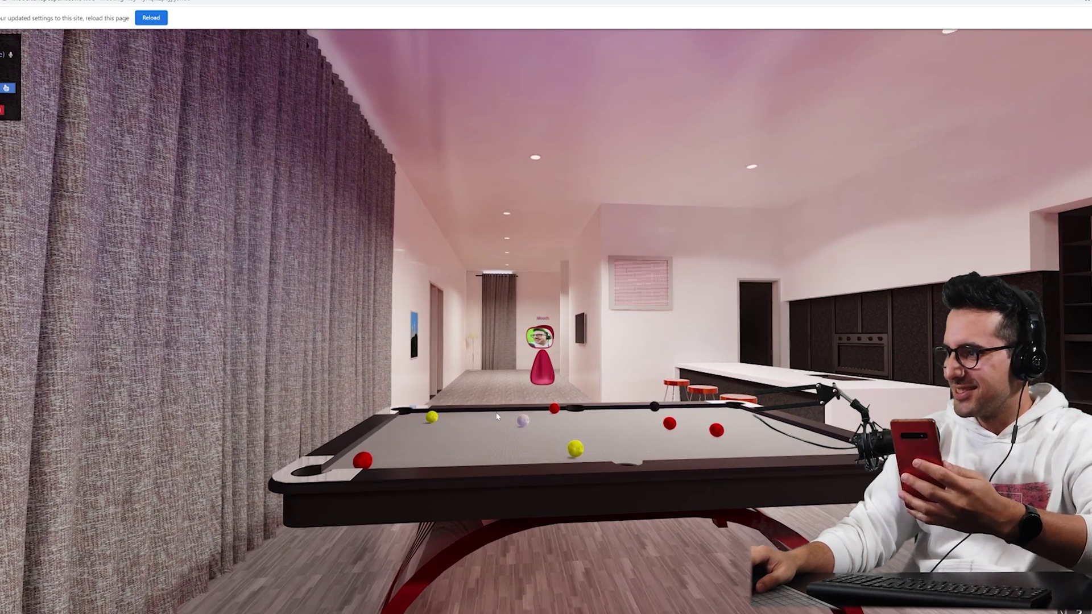
key(Up)
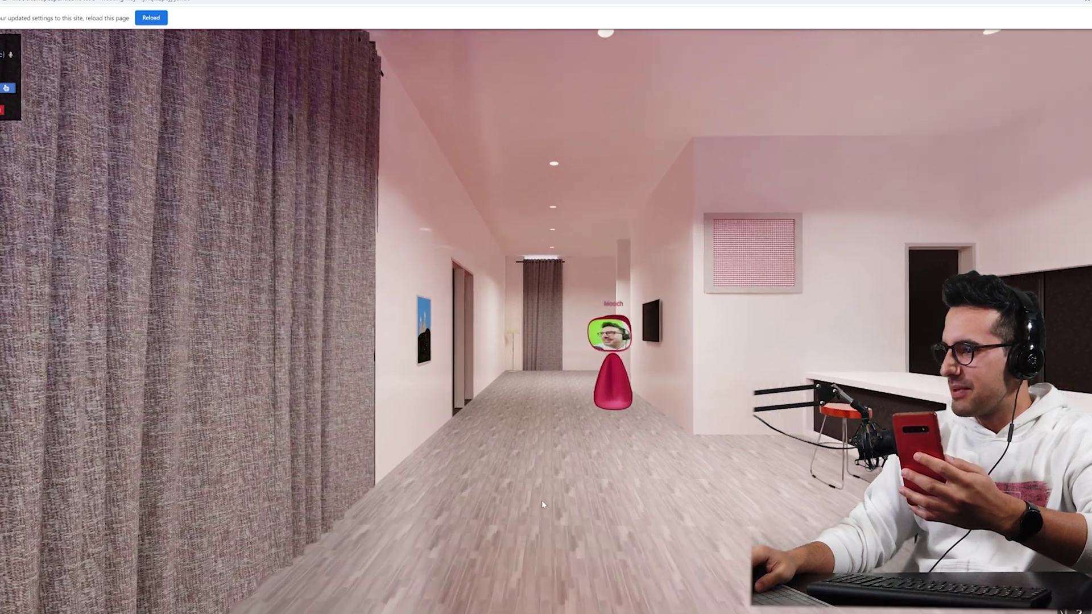
key(Right)
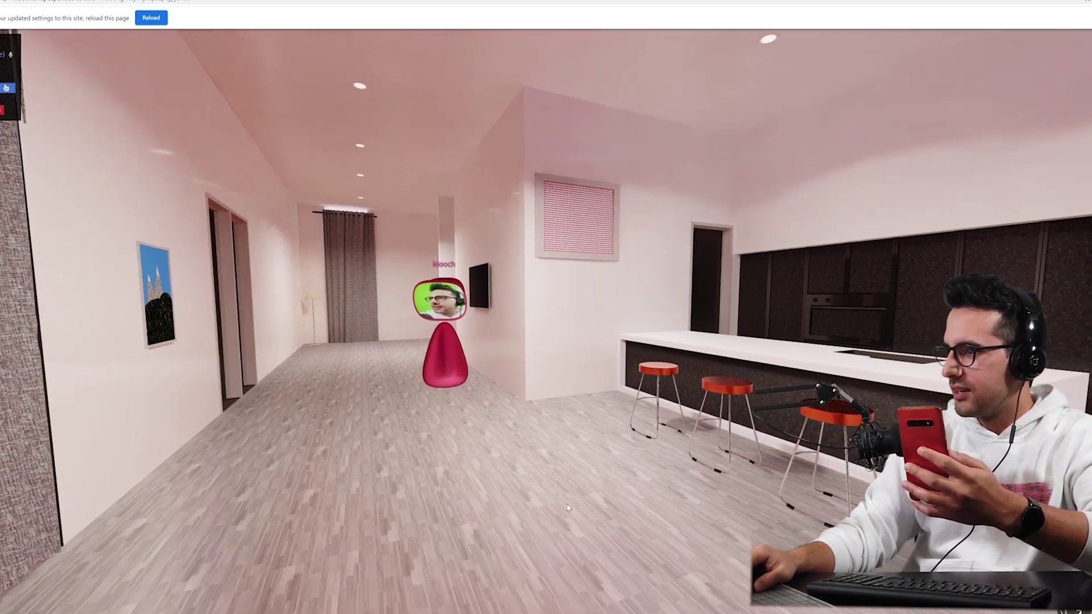
drag(568, 508, 624, 539)
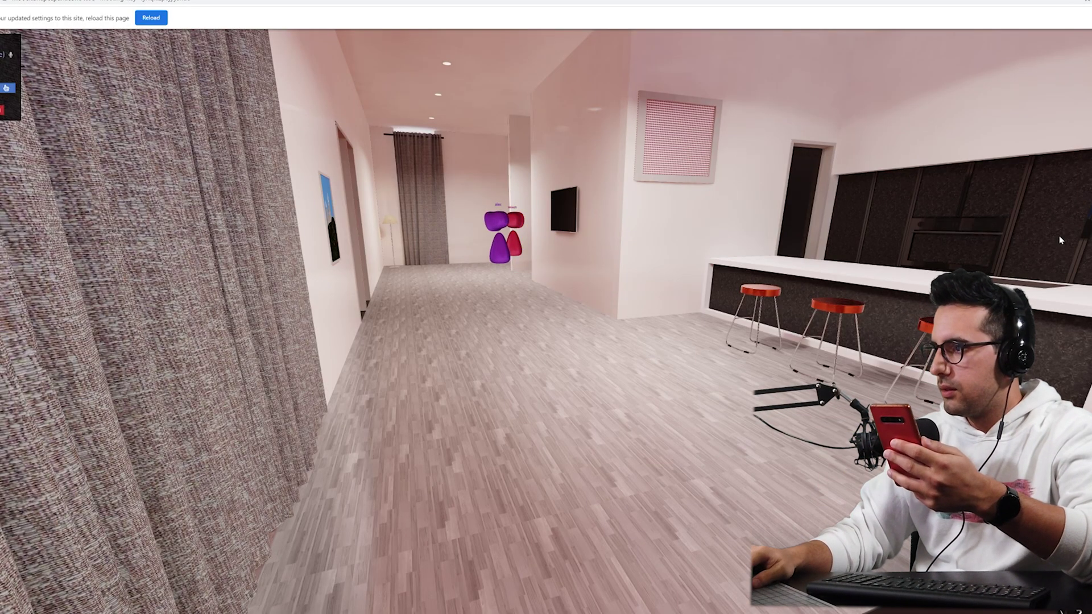
Walk down the hallway past the wall-mounted TV to the purple and pink avatars and look around them
key(w)
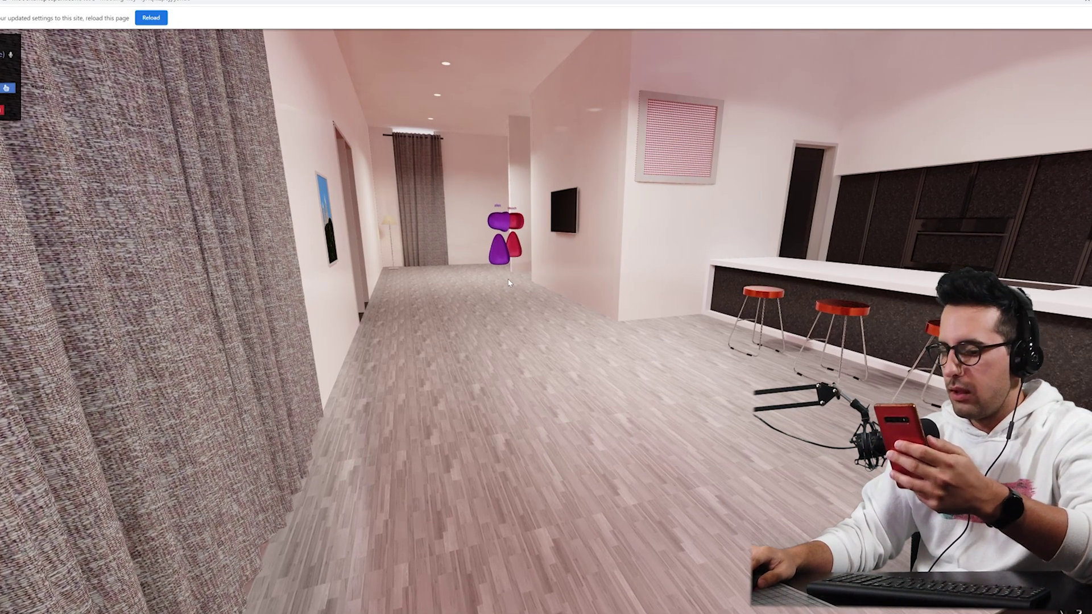
key(w)
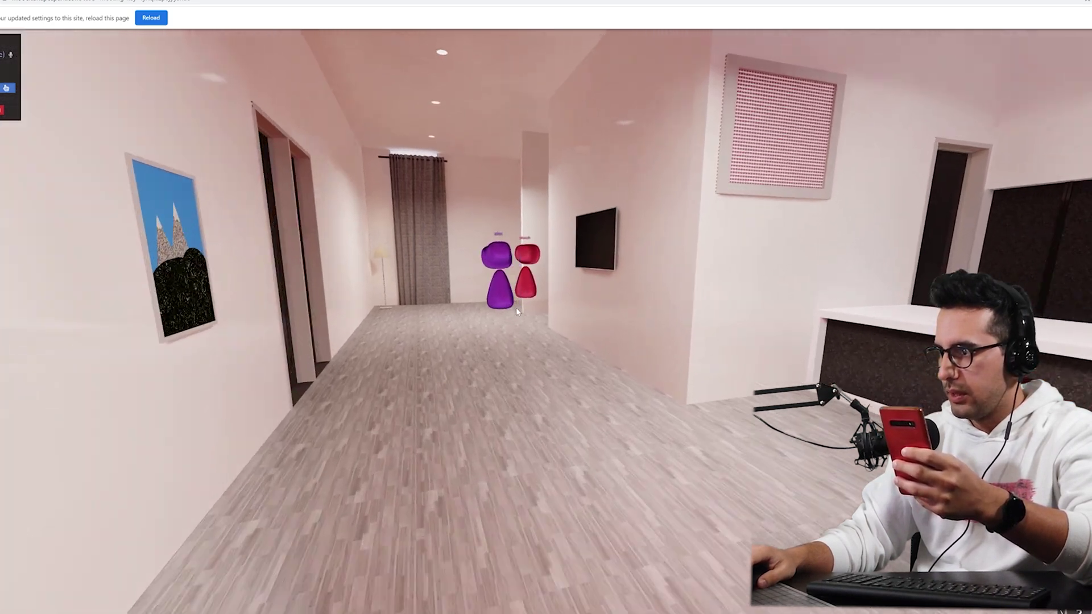
key(w)
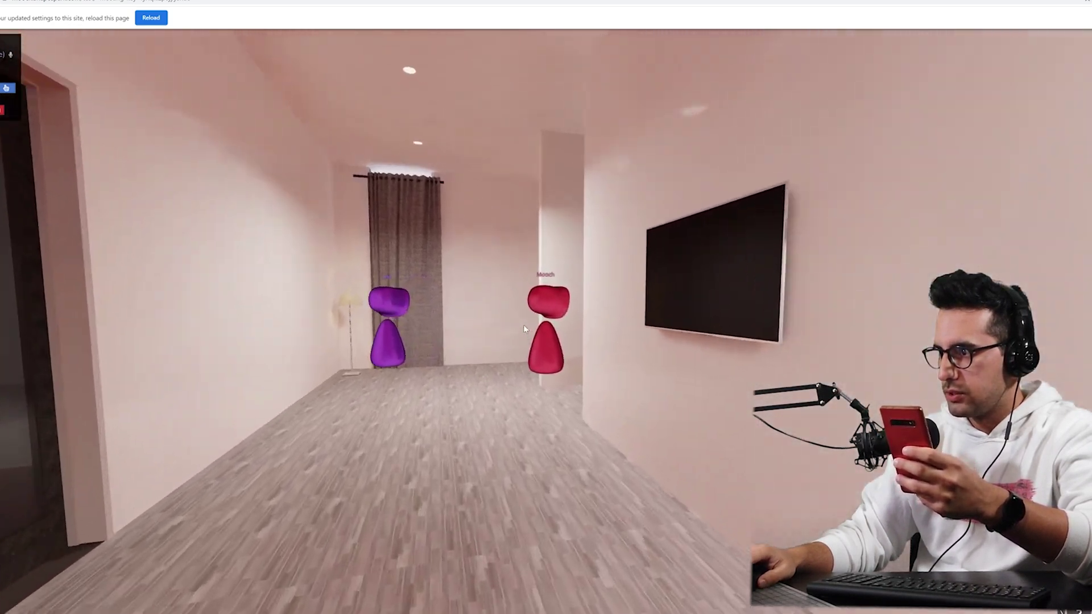
key(w)
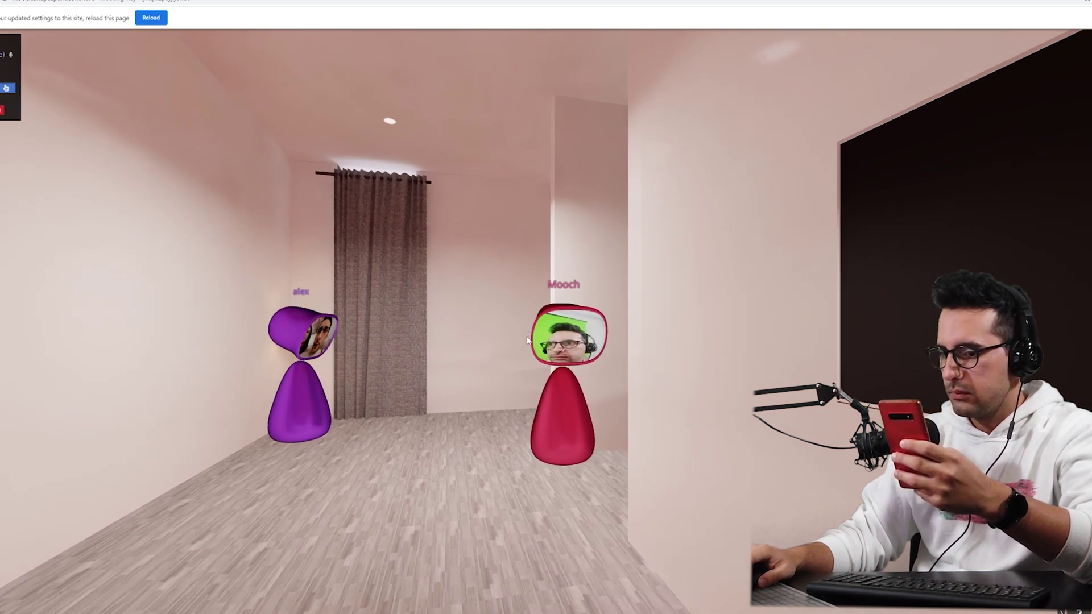
drag(523, 306, 603, 407)
drag(216, 272, 72, 271)
key(s)
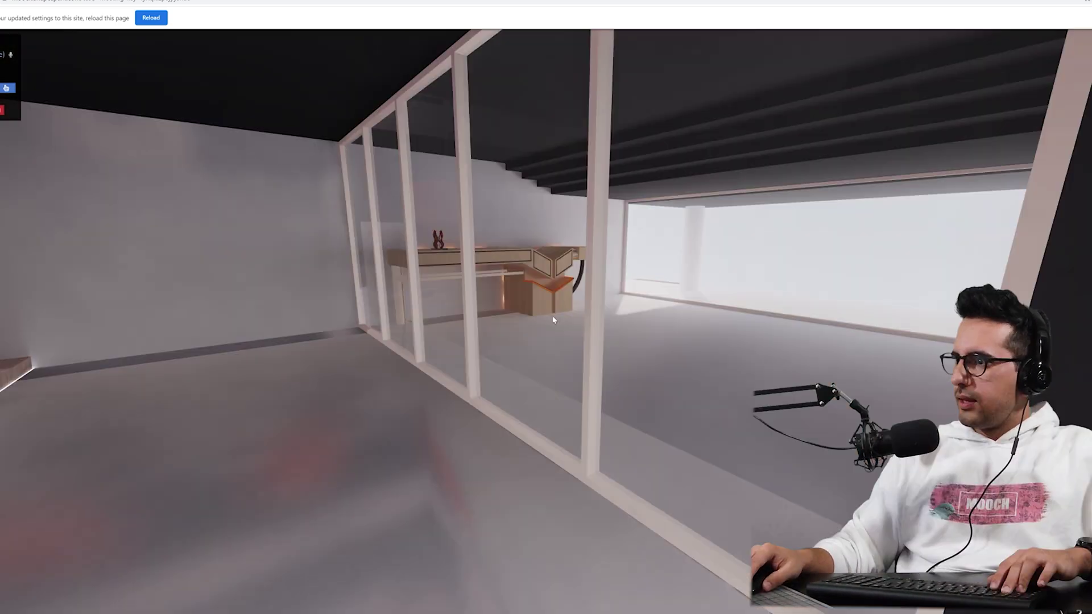
Explore the gallery scene from the glass partition to the easel, stool and red wall panels
drag(553, 317, 97, 341)
key(s)
key(w)
key(w)
drag(260, 342, 219, 291)
key(w)
key(s)
drag(327, 349, 321, 337)
key(d)
key(a)
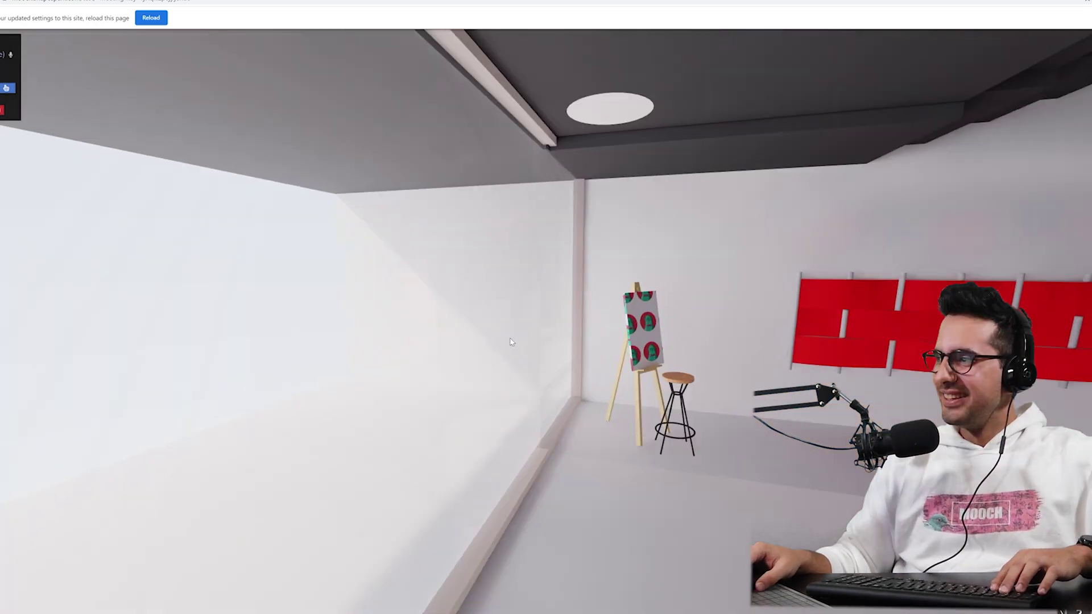
drag(569, 347, 432, 364)
key(s)
key(w)
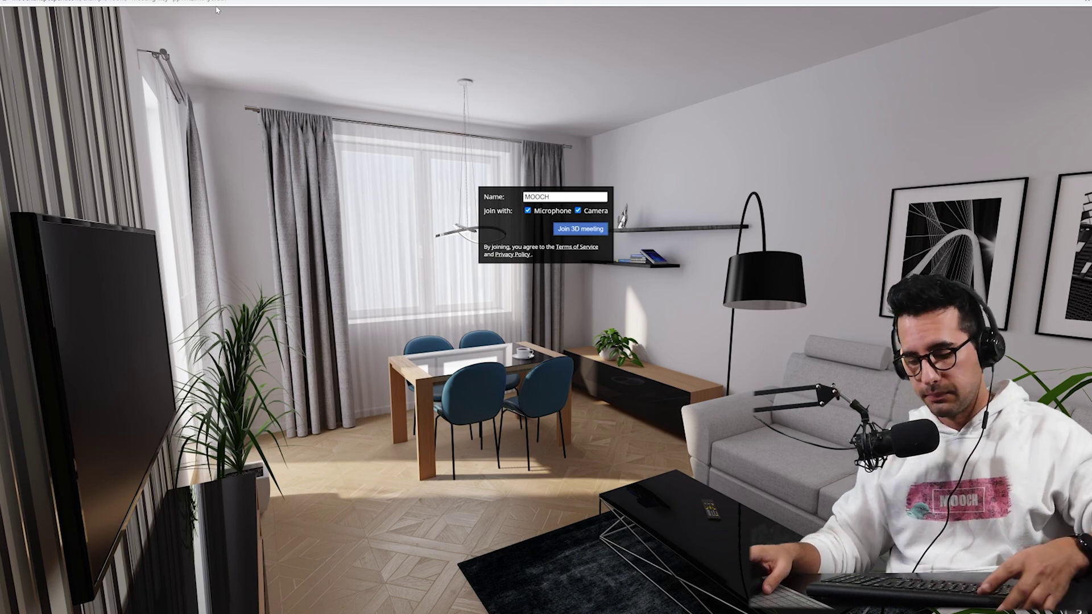
Join the living-room scene's 3D meeting with microphone and camera, and move around to view the door and sofa corner
key(w)
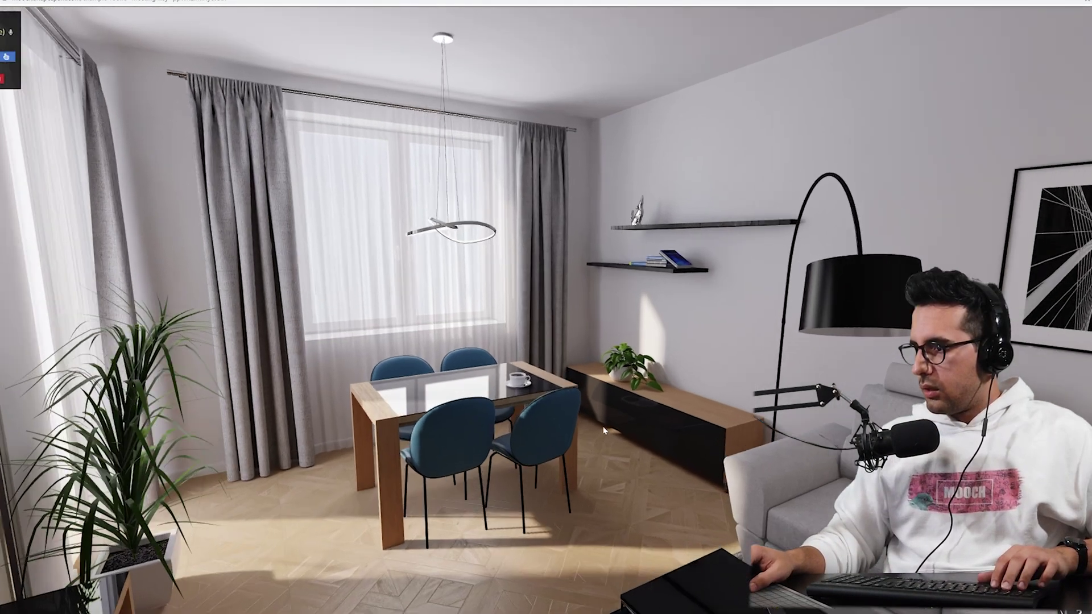
key(s)
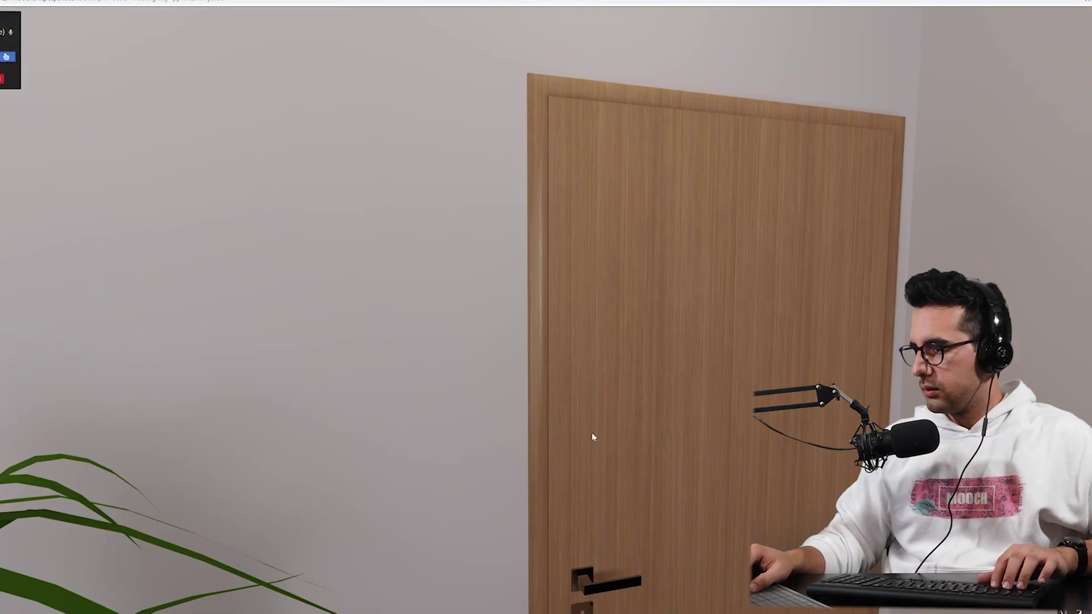
drag(591, 433, 273, 432)
drag(501, 434, 505, 484)
key(a)
key(s)
key(d)
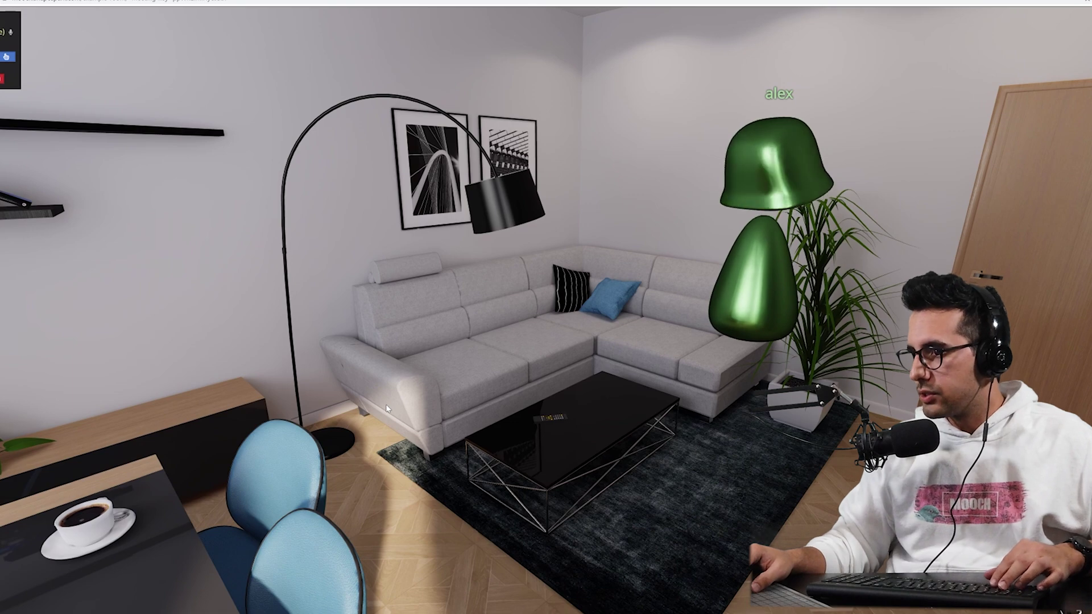
Look at the green avatar from different sides of the living room and show the scene in full screen
drag(388, 408, 472, 392)
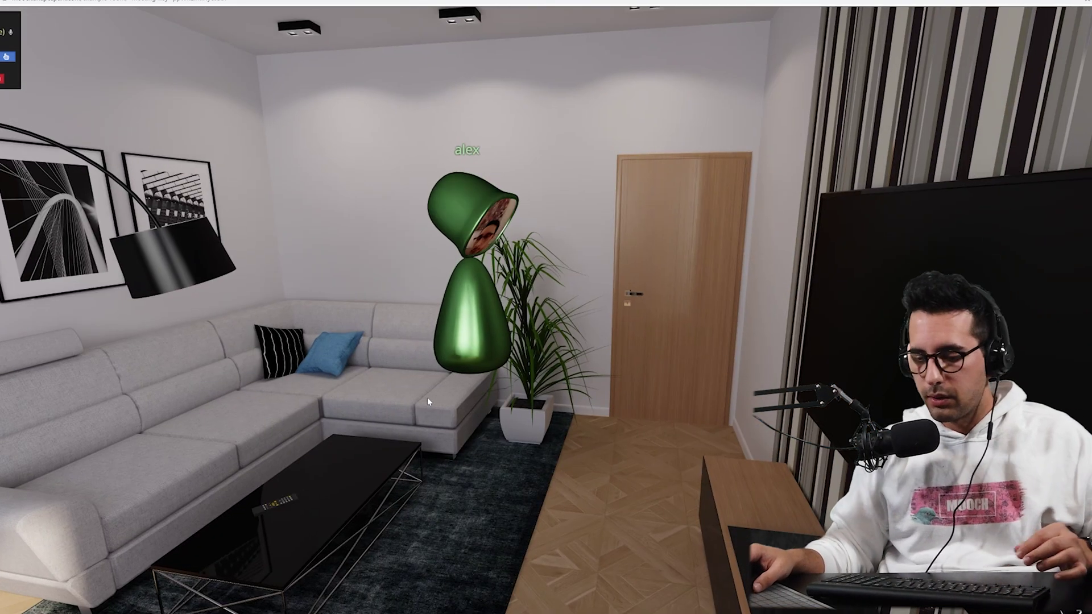
key(s)
drag(370, 409, 227, 453)
key(F11)
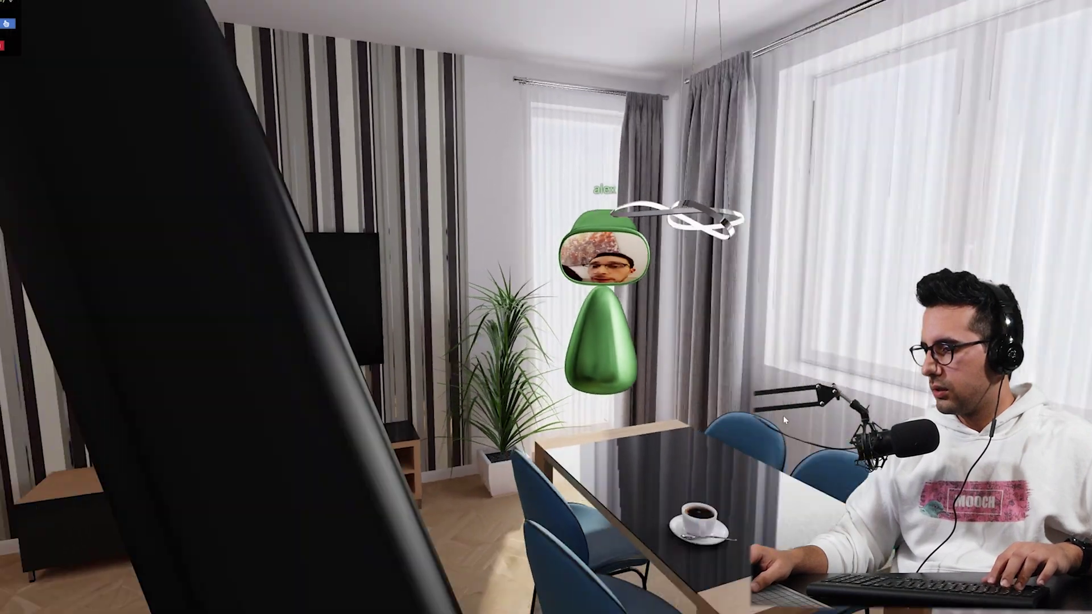
Move past the arc lamp to the dining table and turn around to view the whole sofa area
key(a)
key(a)
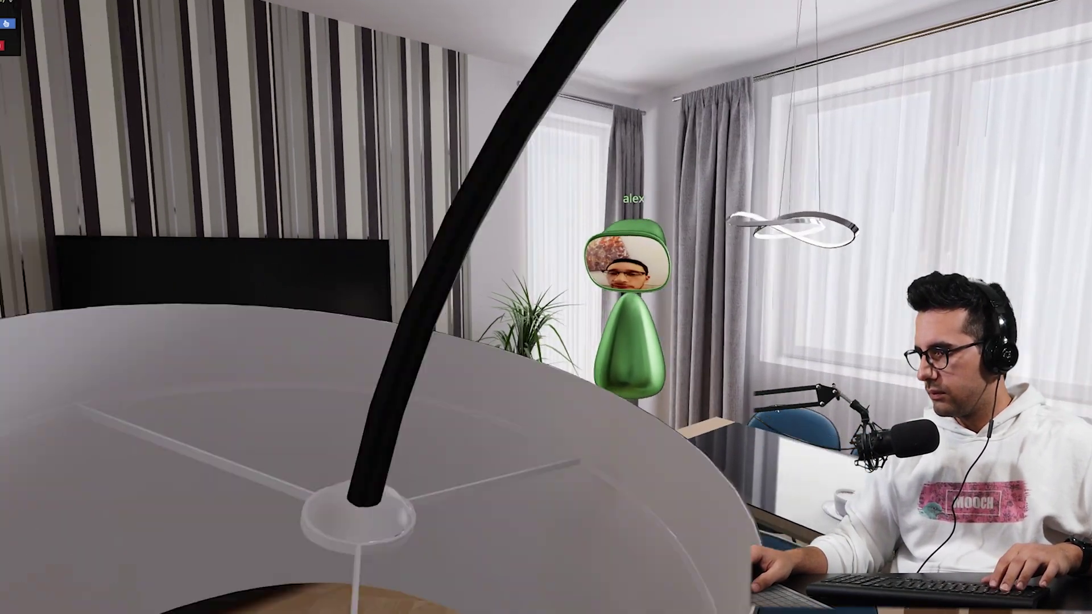
key(w)
drag(1052, 367, 871, 400)
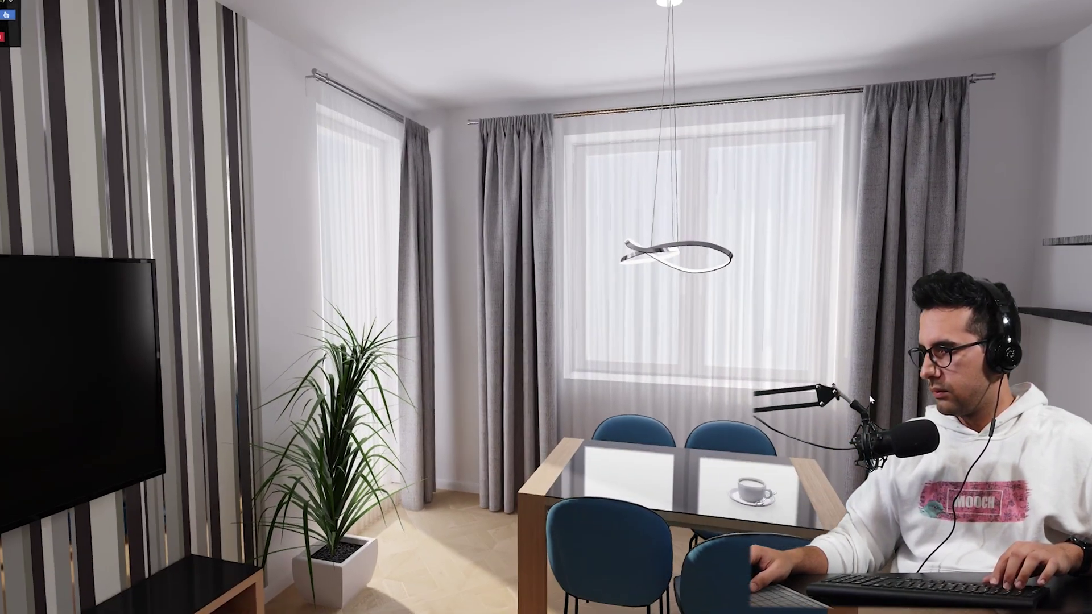
key(s)
key(w)
drag(967, 401, 643, 412)
key(s)
drag(731, 449, 170, 438)
key(s)
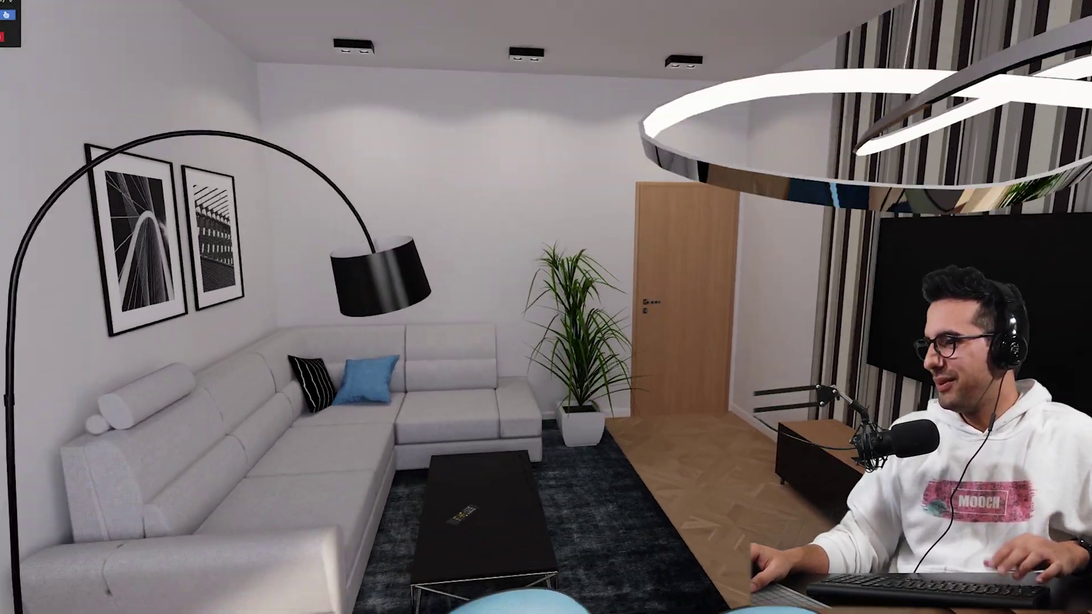
View the TV wall and the blue avatar in the living room from several positions
key(a)
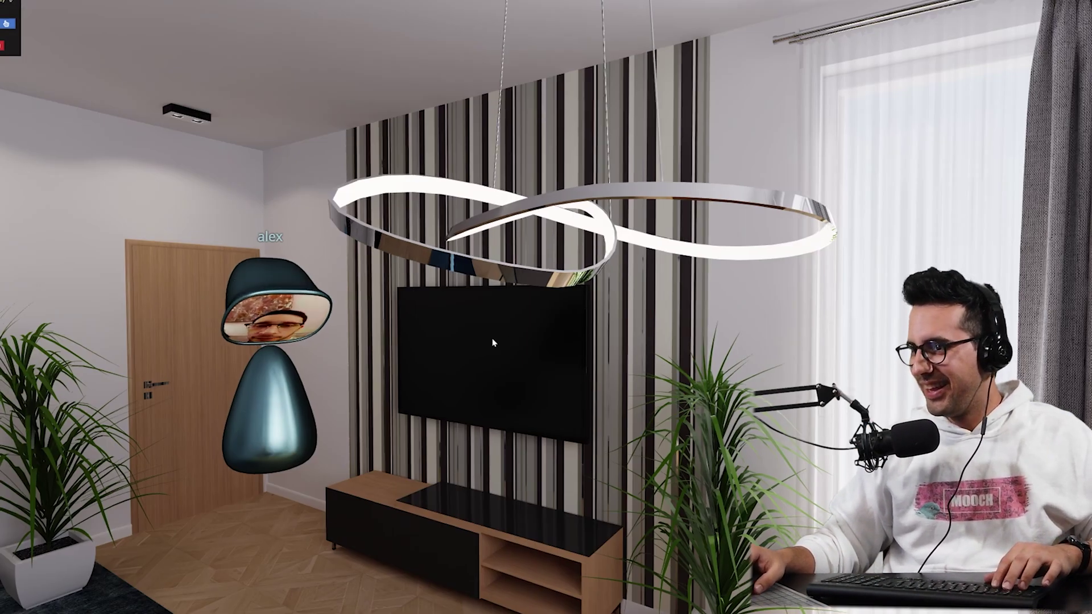
key(s)
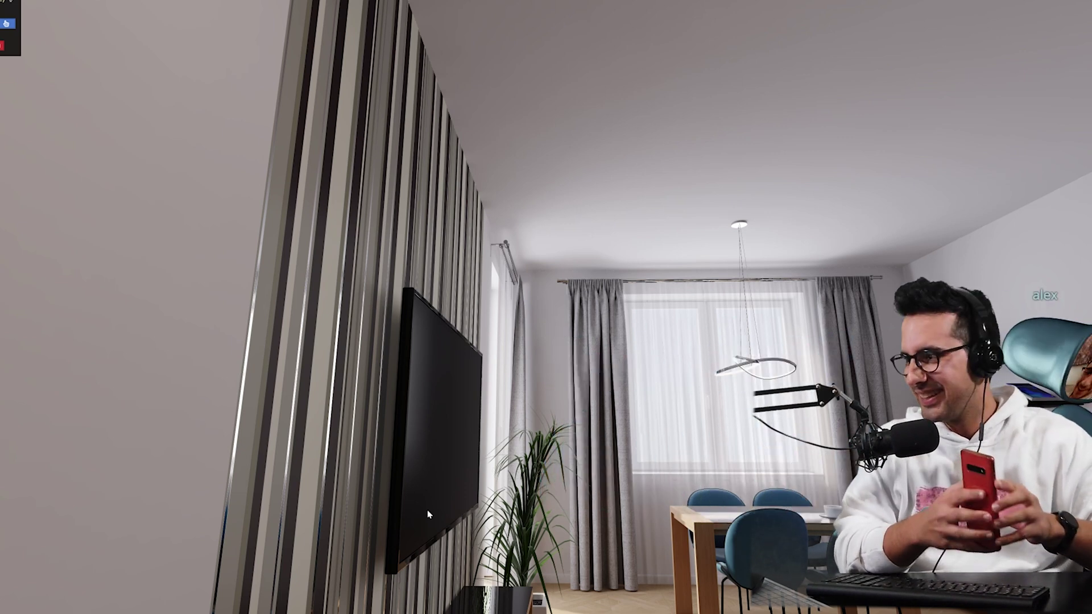
drag(428, 515, 676, 604)
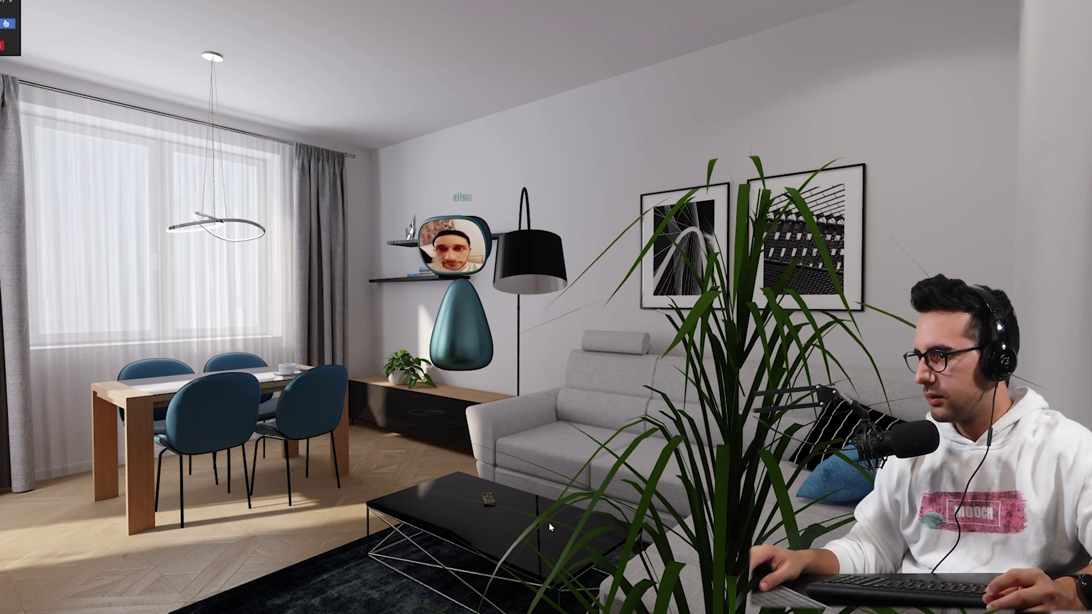
drag(549, 523, 544, 522)
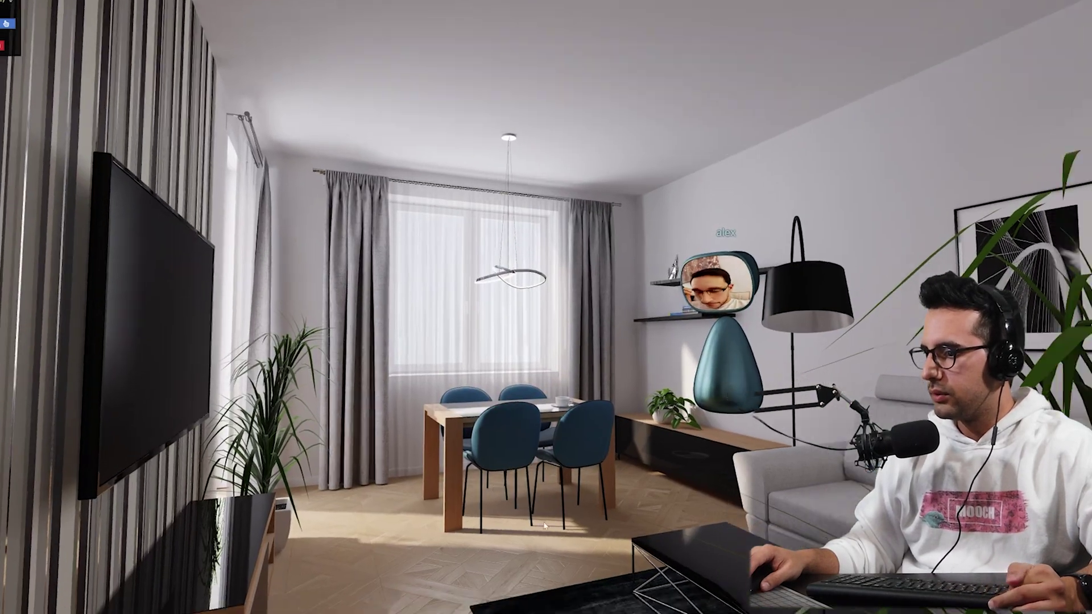